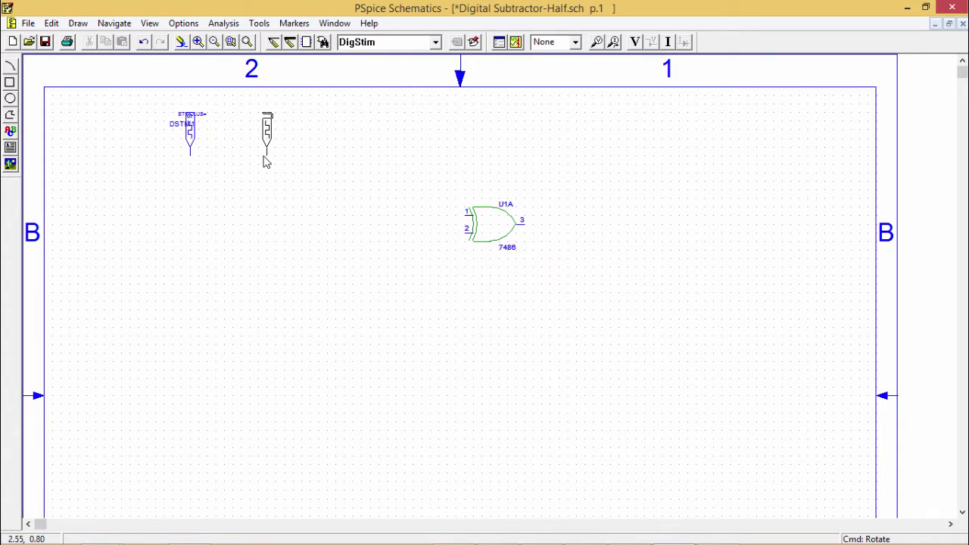
# Step: Rename the two stimulus source designators to DSTM-X and DSTM-Y
pyautogui.doubleClick(188, 127)
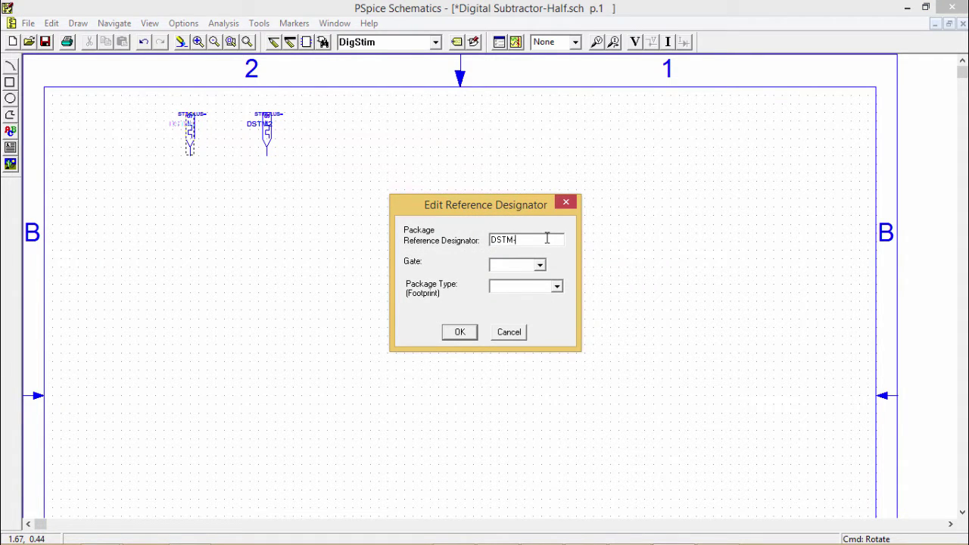
pyautogui.click(470, 339)
pyautogui.doubleClick(266, 129)
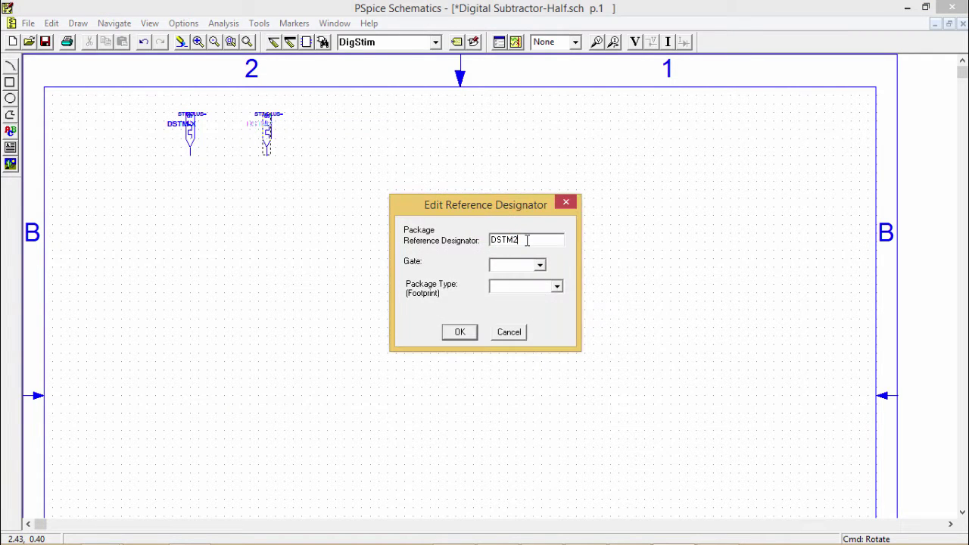
pyautogui.click(460, 334)
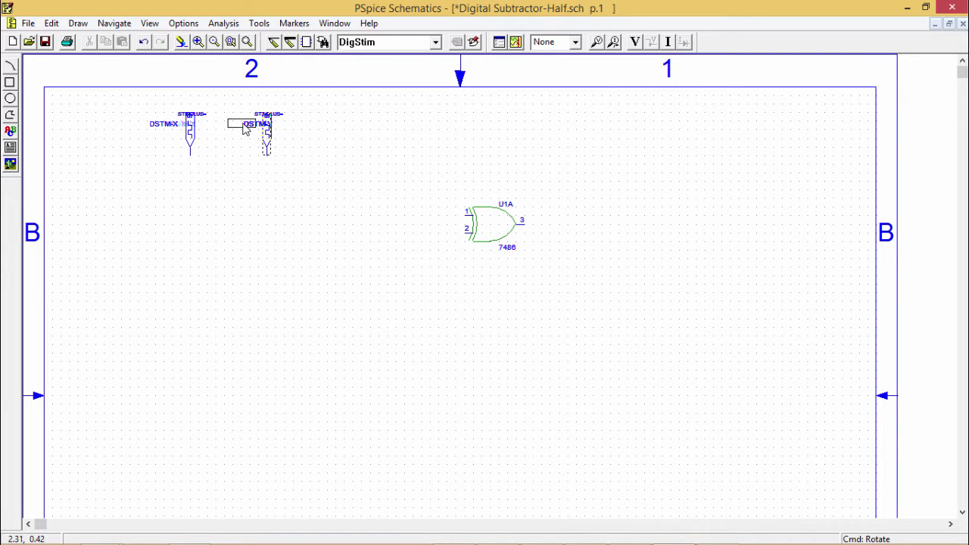
# Step: Set the stimulus attributes to STIMULUS-Y for DSTM-Y and STIMULUS-X for DSTM-X
pyautogui.doubleClick(274, 114)
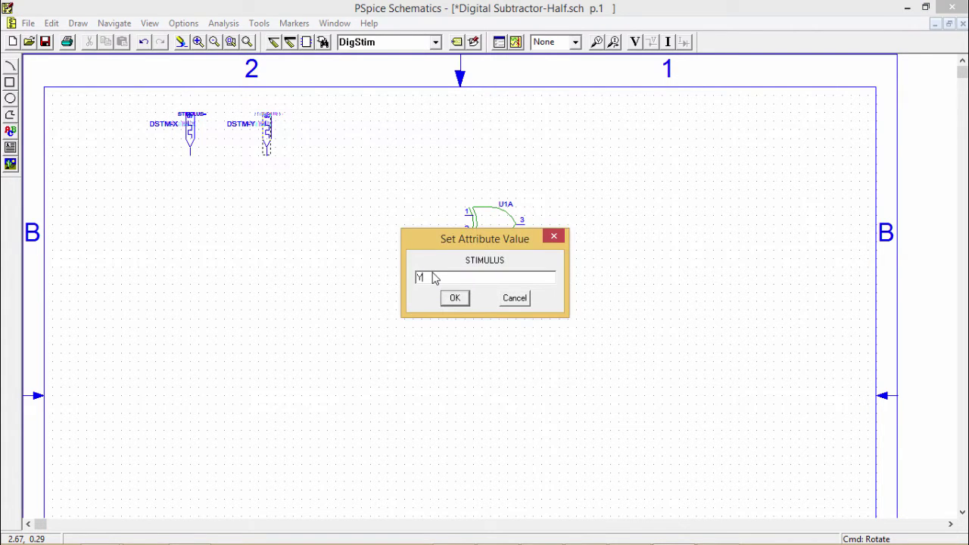
pyautogui.press('Return')
pyautogui.doubleClick(191, 114)
pyautogui.click(453, 300)
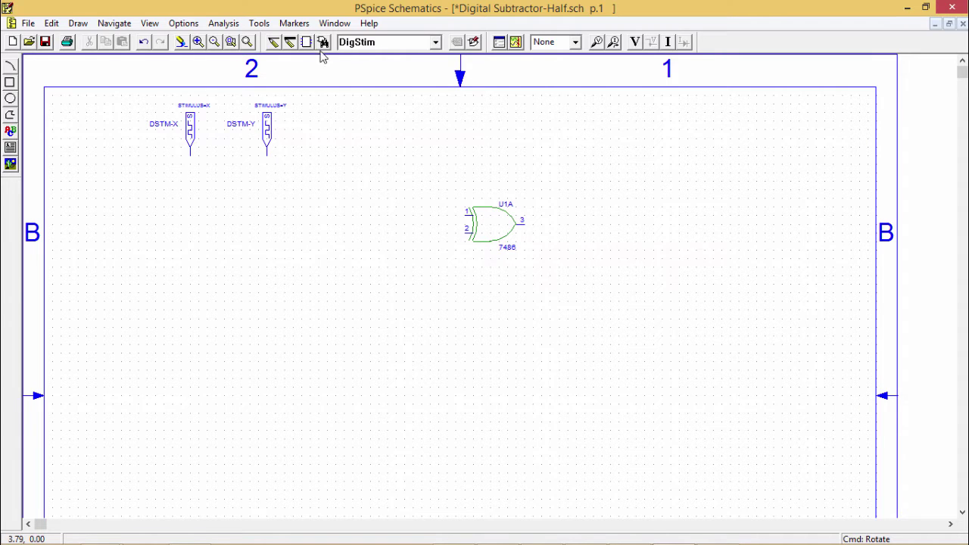
# Step: Place a 7408 AND gate, a 7404 inverter and IF_OUT connectors from the recent-parts list
pyautogui.click(437, 44)
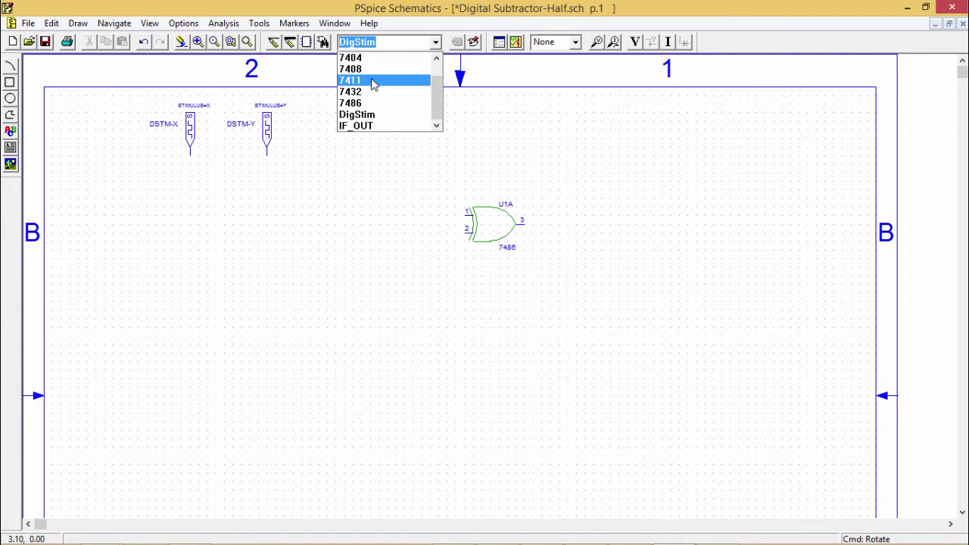
pyautogui.click(371, 68)
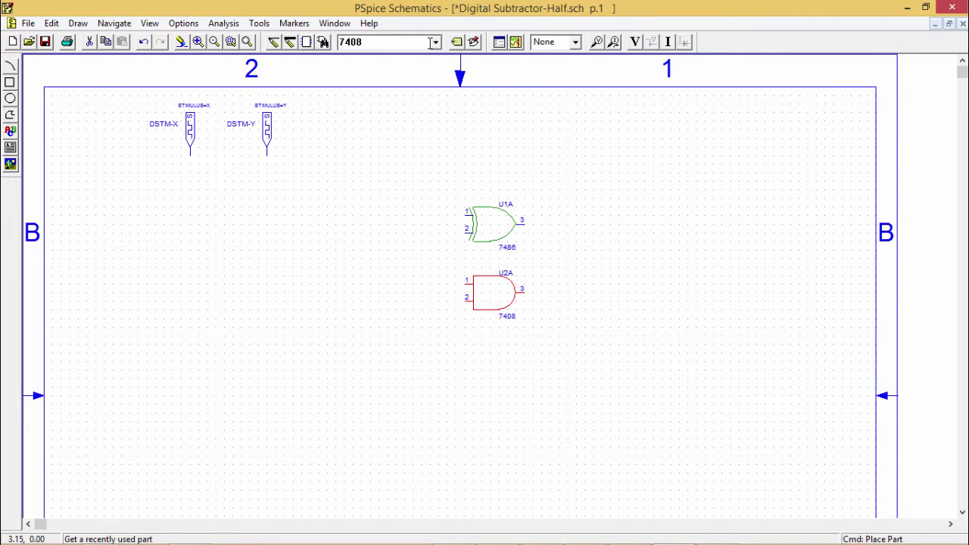
pyautogui.click(436, 44)
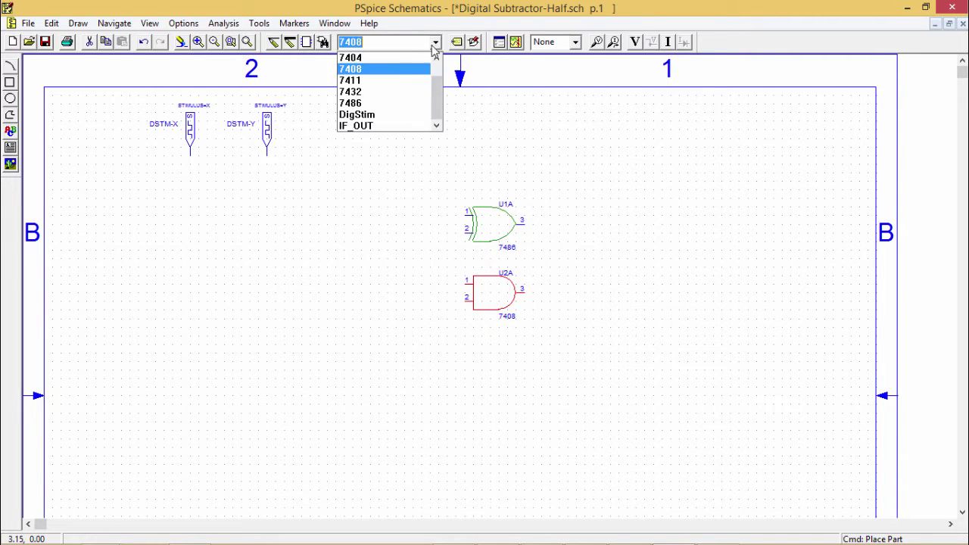
pyautogui.click(385, 58)
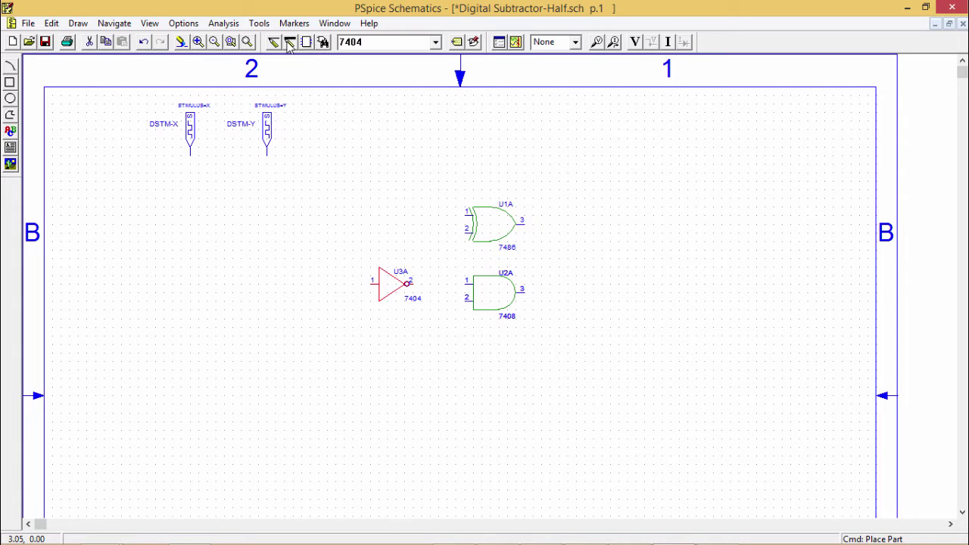
pyautogui.click(437, 43)
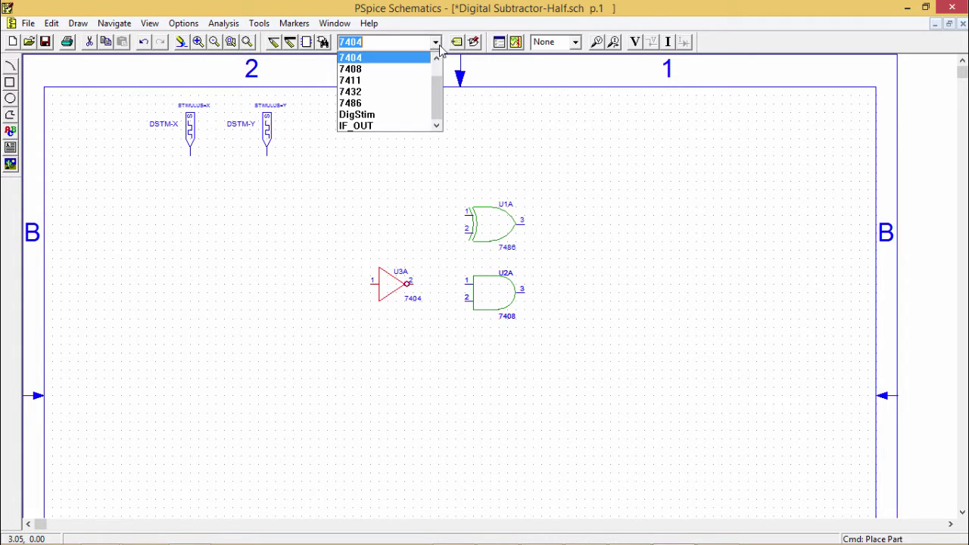
pyautogui.click(356, 126)
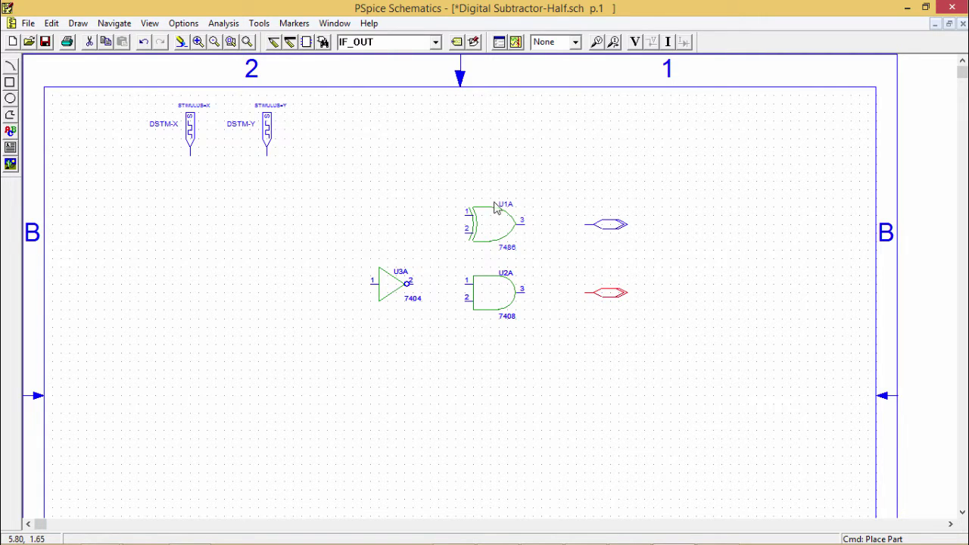
# Step: Wire DSTM-Y and DSTM-X to XOR U1A pins 2 and 1, and U1A's output to the upper connector
pyautogui.click(274, 43)
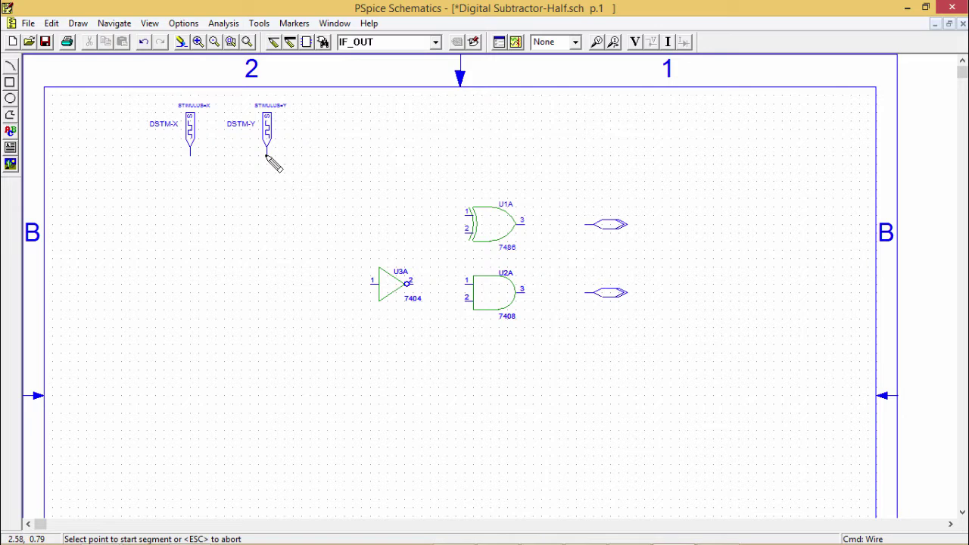
pyautogui.click(464, 233)
pyautogui.click(191, 155)
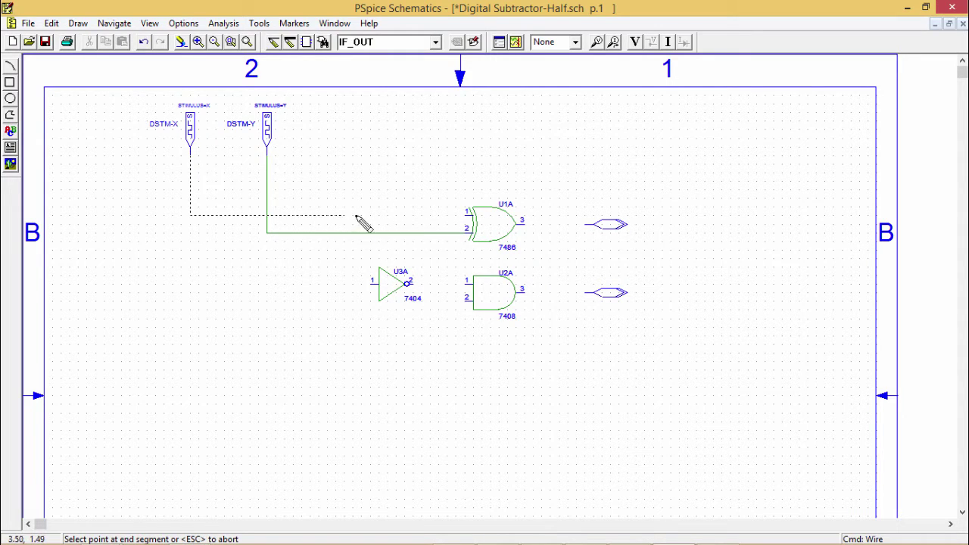
pyautogui.click(466, 215)
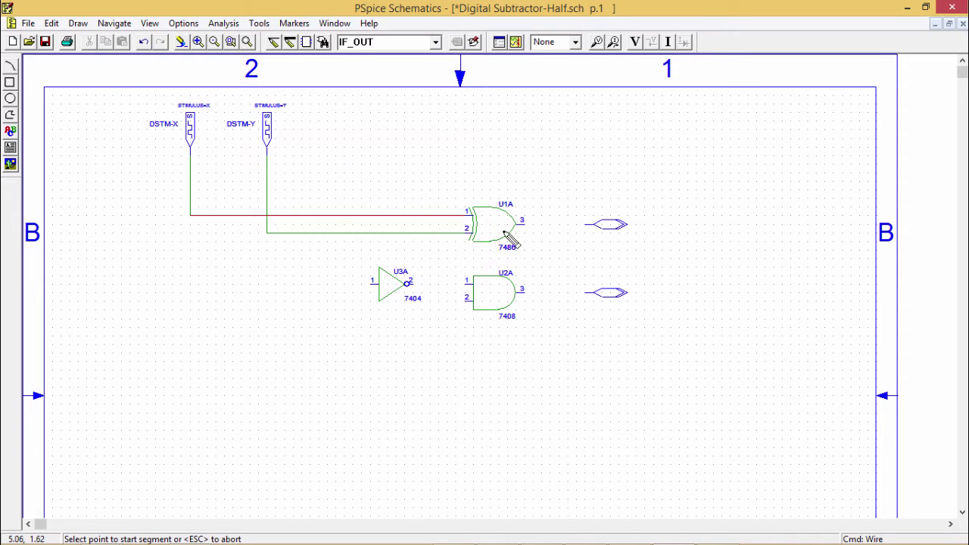
pyautogui.click(522, 224)
pyautogui.click(595, 224)
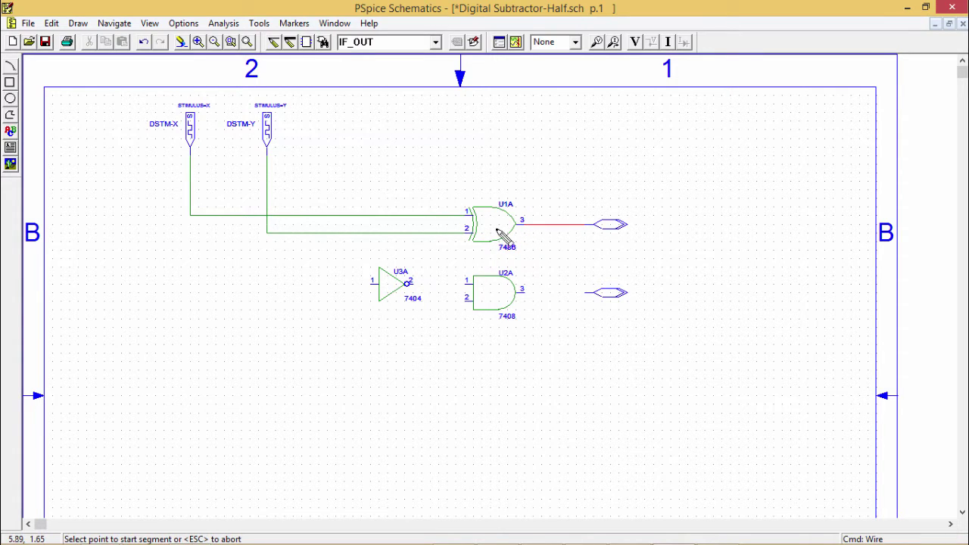
# Step: Wire DSTM-X through inverter U3A to AND U2A pin 1, and DSTM-Y to U2A pin 2
pyautogui.click(190, 216)
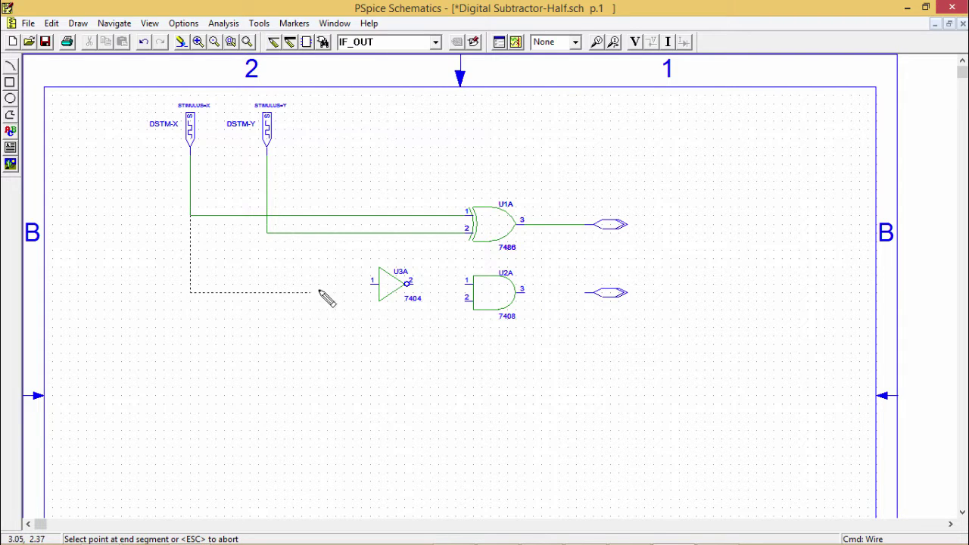
pyautogui.click(364, 284)
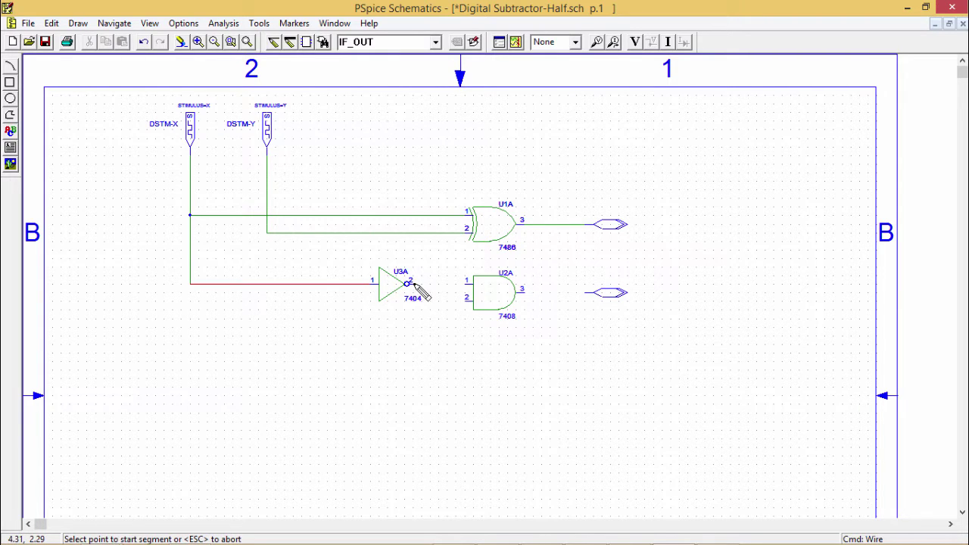
pyautogui.click(411, 284)
pyautogui.click(467, 284)
pyautogui.click(266, 233)
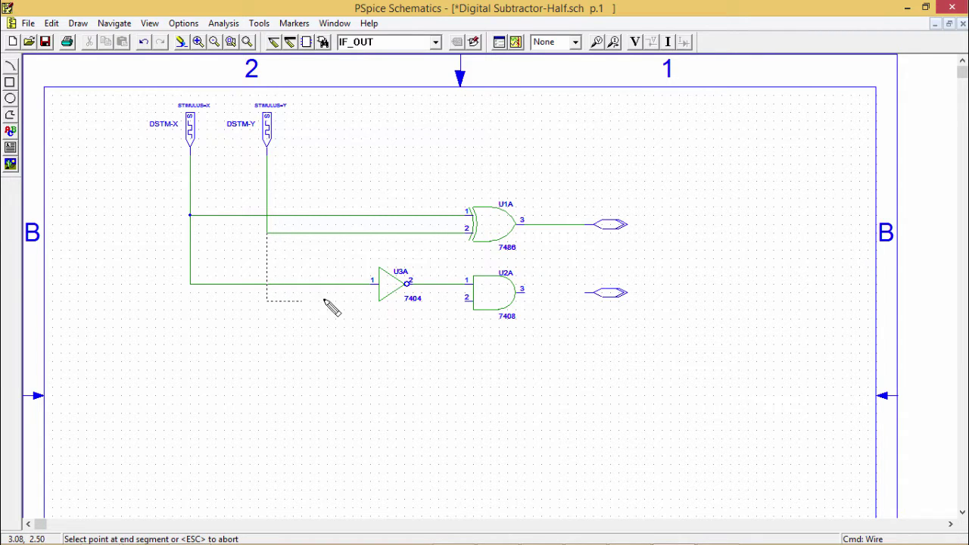
pyautogui.click(468, 301)
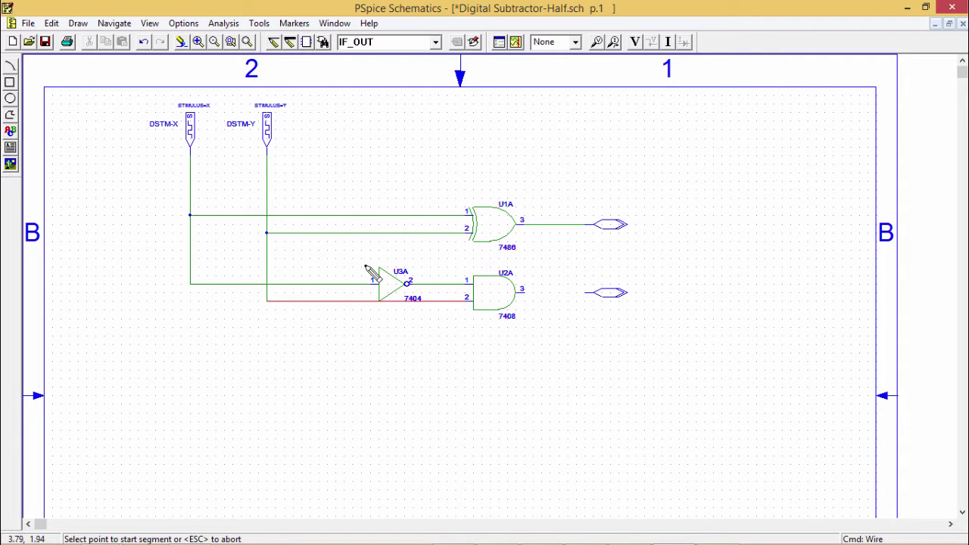
# Step: Move inverter U3A left toward DSTM-X and shift DSTM-Y slightly right with its wires
pyautogui.press('Escape')
pyautogui.moveTo(363, 254); pyautogui.dragTo(250, 286)
pyautogui.click(335, 145)
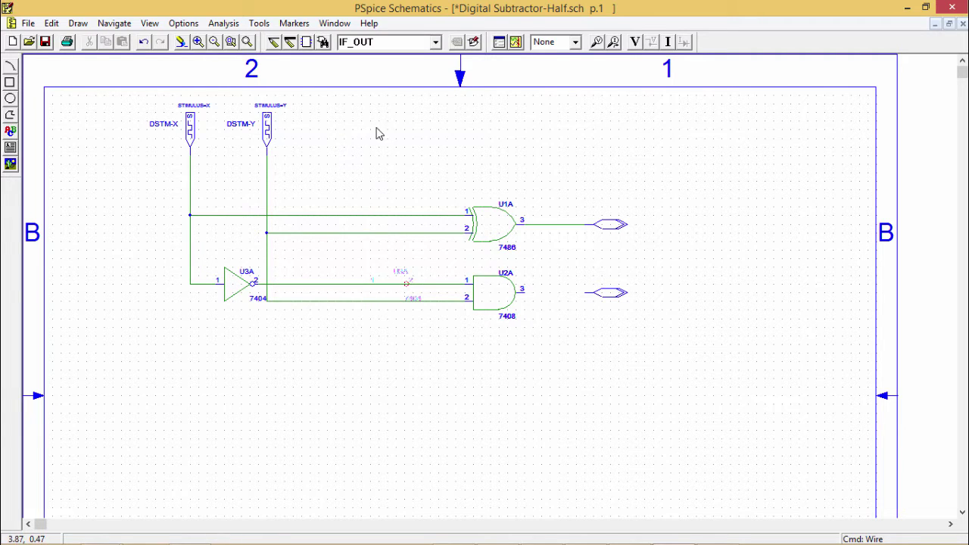
pyautogui.moveTo(230, 95); pyautogui.dragTo(331, 356)
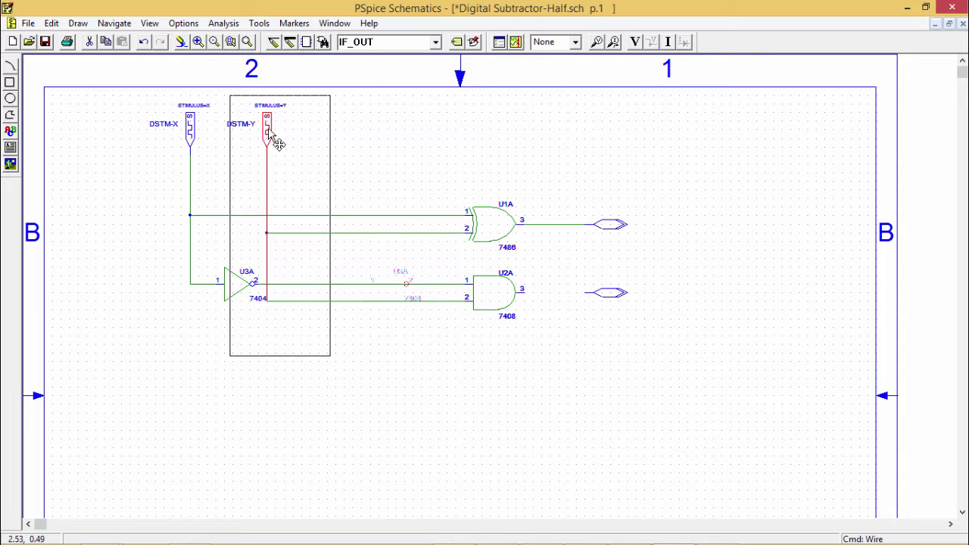
pyautogui.moveTo(279, 144); pyautogui.dragTo(303, 145)
pyautogui.click(421, 122)
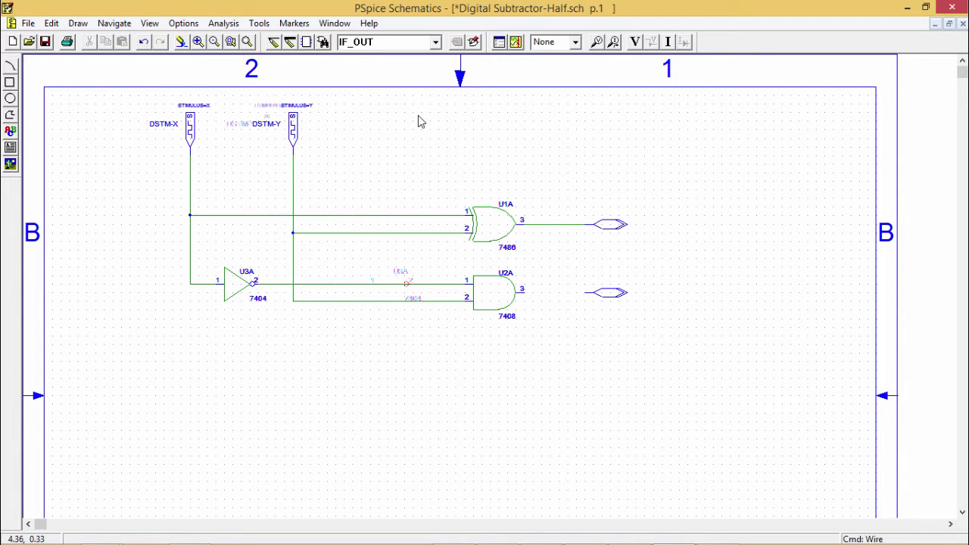
pyautogui.click(277, 44)
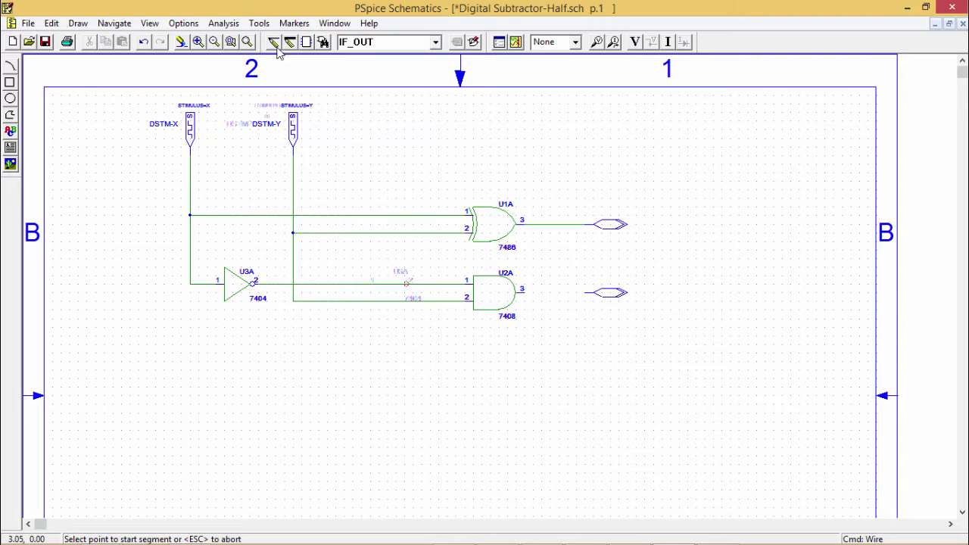
# Step: Wire AND gate U2A's output pin 3 to the lower output port
pyautogui.click(521, 291)
pyautogui.press('Escape')
pyautogui.click(275, 43)
pyautogui.click(521, 290)
pyautogui.doubleClick(595, 292)
# Step: Label the upper output port Difference, correcting an initial Borrow entry
pyautogui.click(612, 227)
pyautogui.doubleClick(608, 227)
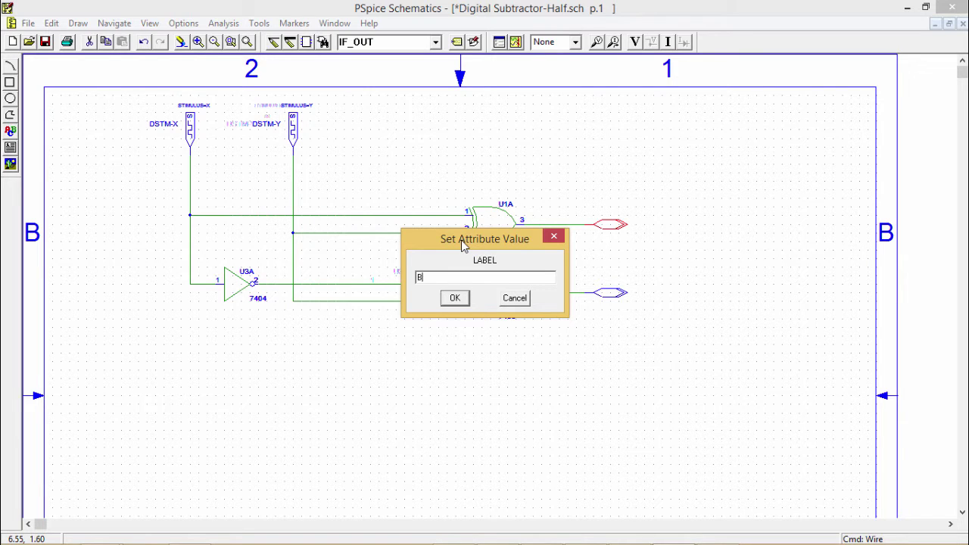
pyautogui.write('Borrow')
pyautogui.click(455, 298)
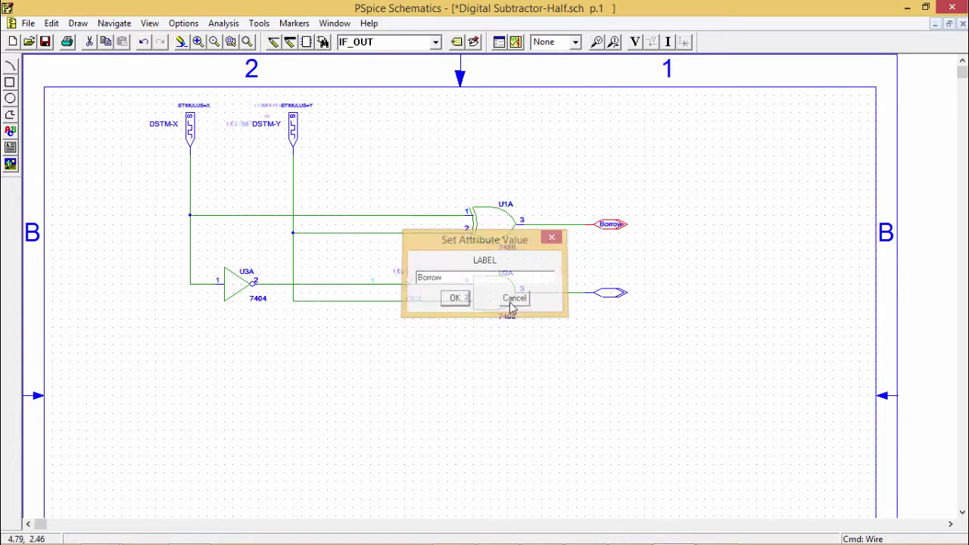
pyautogui.doubleClick(613, 293)
pyautogui.press('Escape')
pyautogui.doubleClick(611, 226)
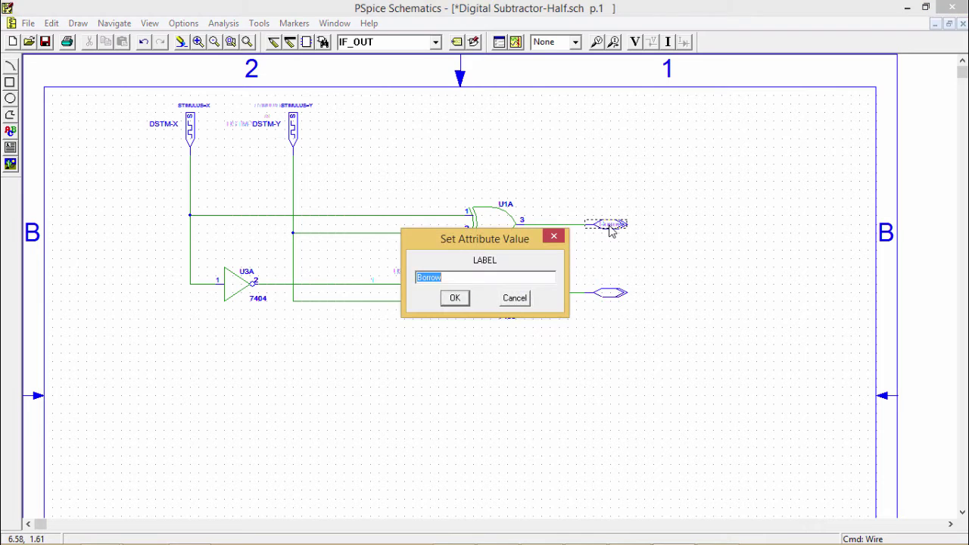
pyautogui.write('Difference')
pyautogui.click(456, 299)
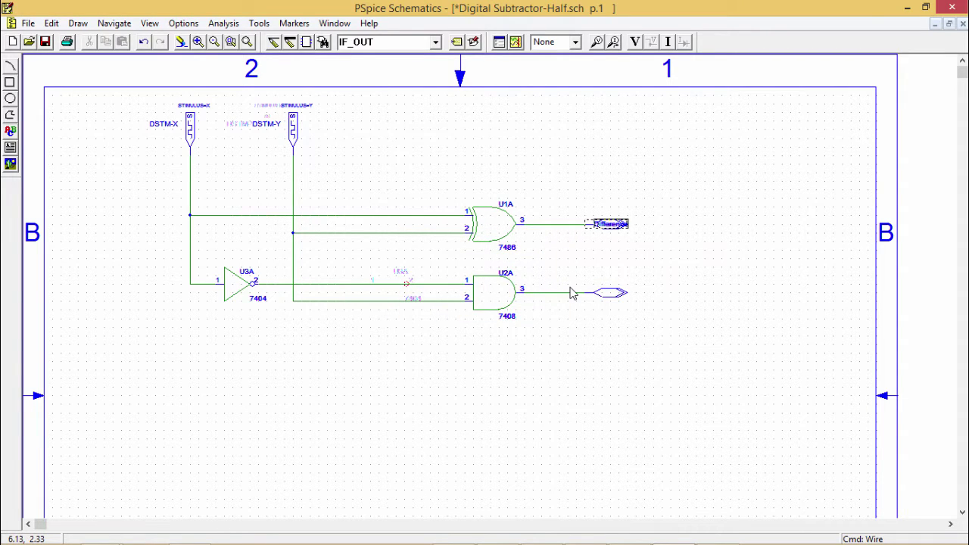
# Step: Label the lower output port Borrow and recheck both port labels
pyautogui.doubleClick(617, 295)
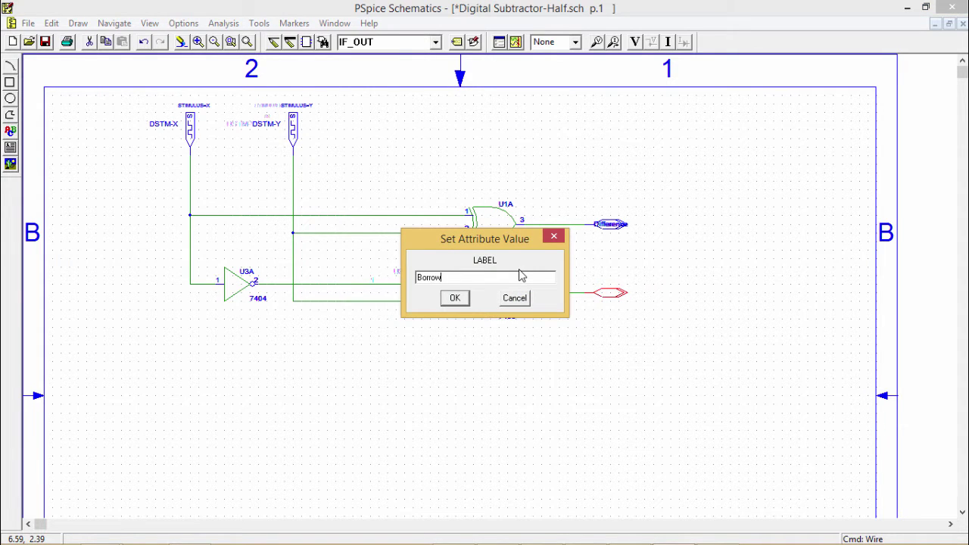
pyautogui.click(457, 299)
pyautogui.click(612, 232)
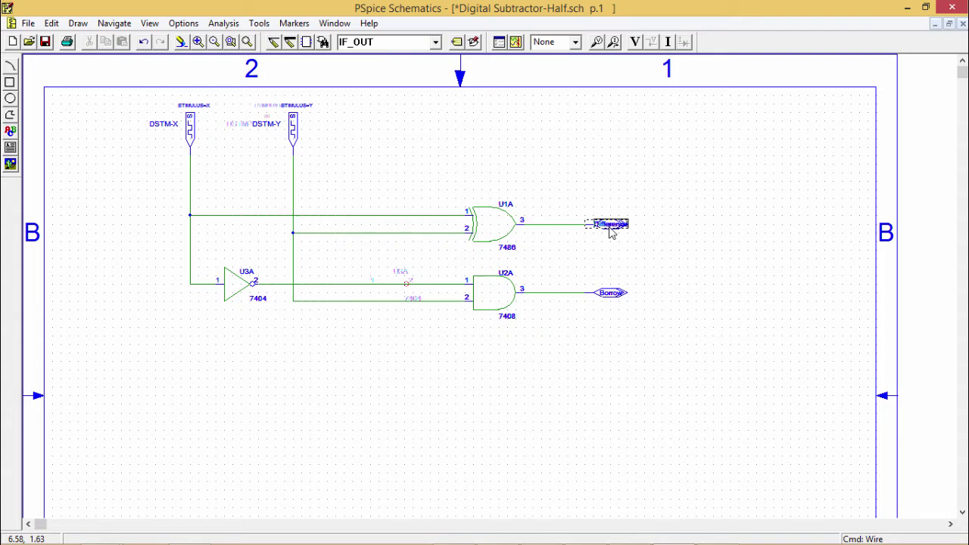
pyautogui.doubleClick(610, 229)
pyautogui.press('Return')
pyautogui.click(616, 297)
pyautogui.doubleClick(616, 295)
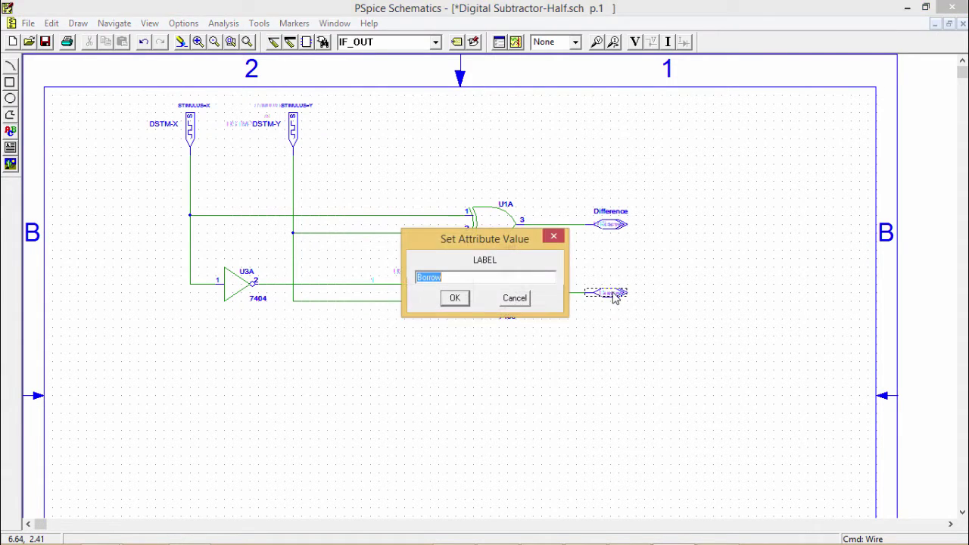
pyautogui.press('Return')
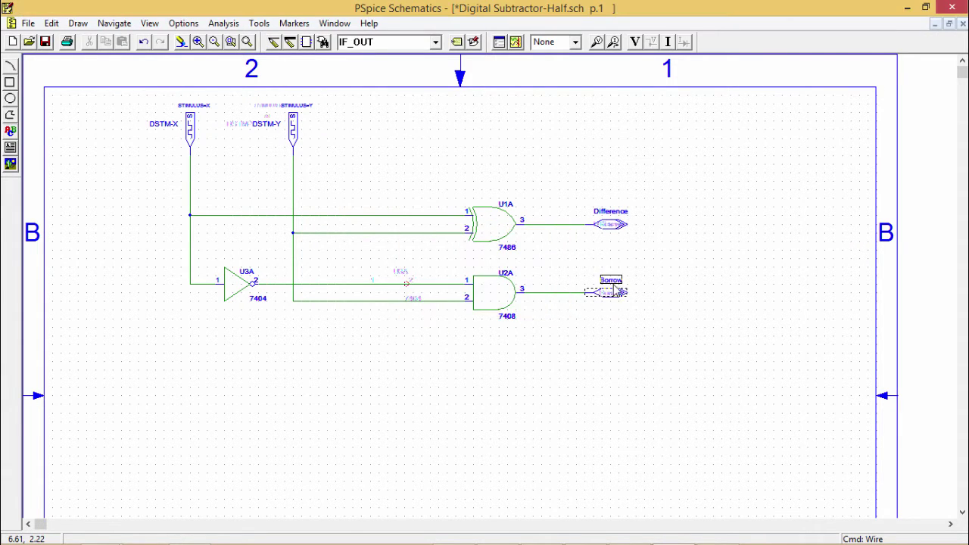
# Step: Draw a rectangular box enclosing the inverter, AND and XOR gates and their wiring
pyautogui.click(183, 44)
pyautogui.click(455, 172)
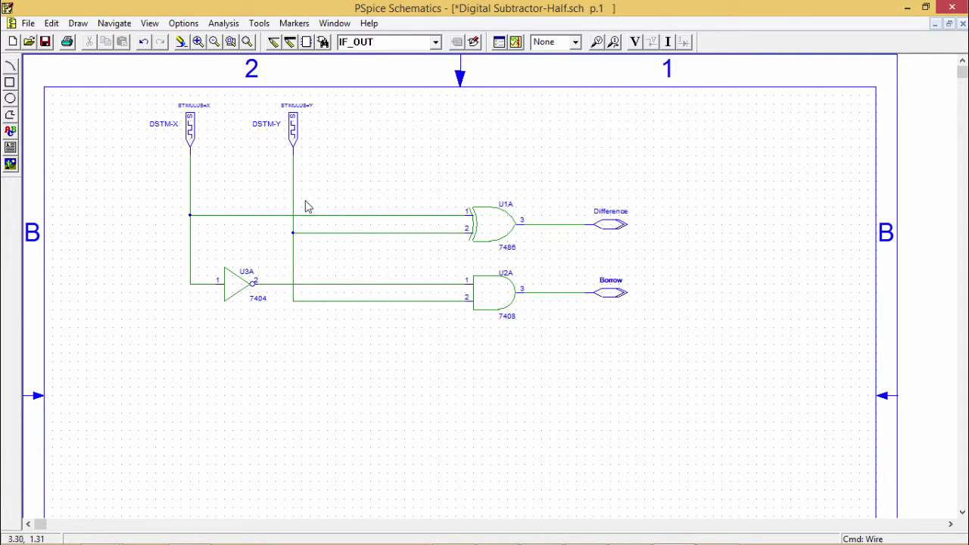
pyautogui.click(11, 83)
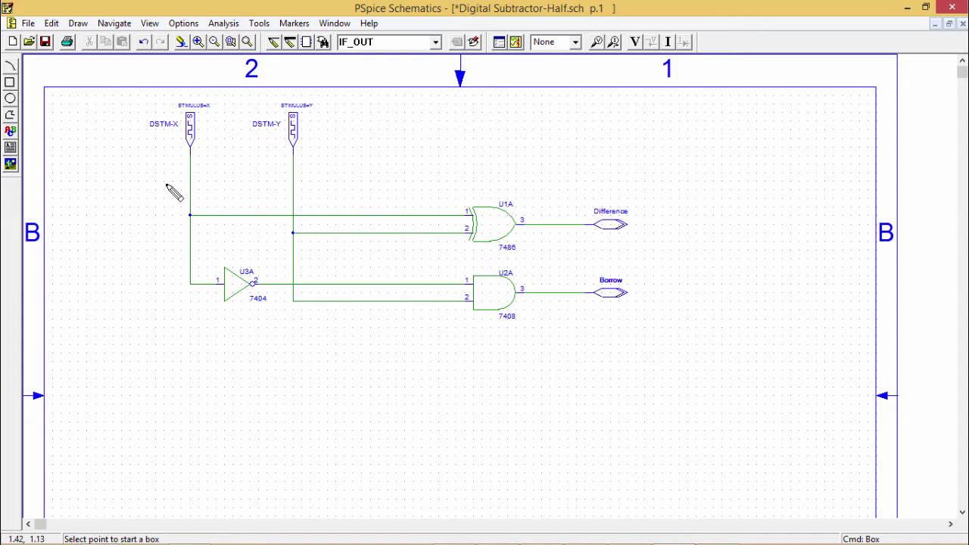
pyautogui.click(163, 189)
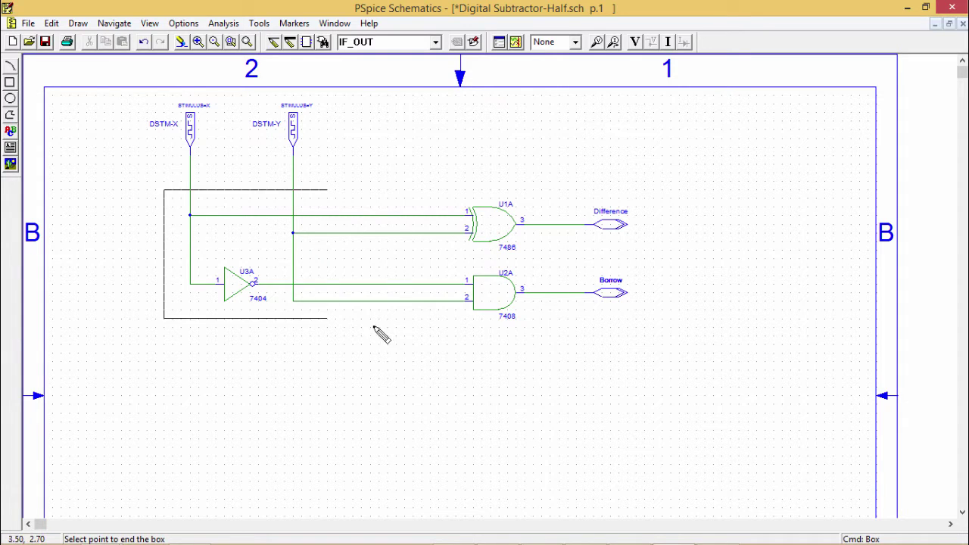
pyautogui.click(568, 353)
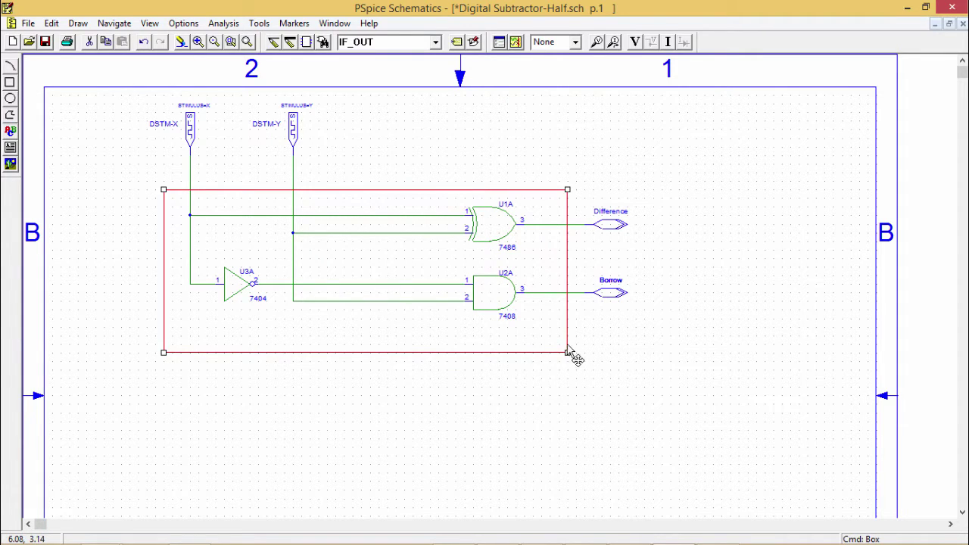
pyautogui.click(577, 126)
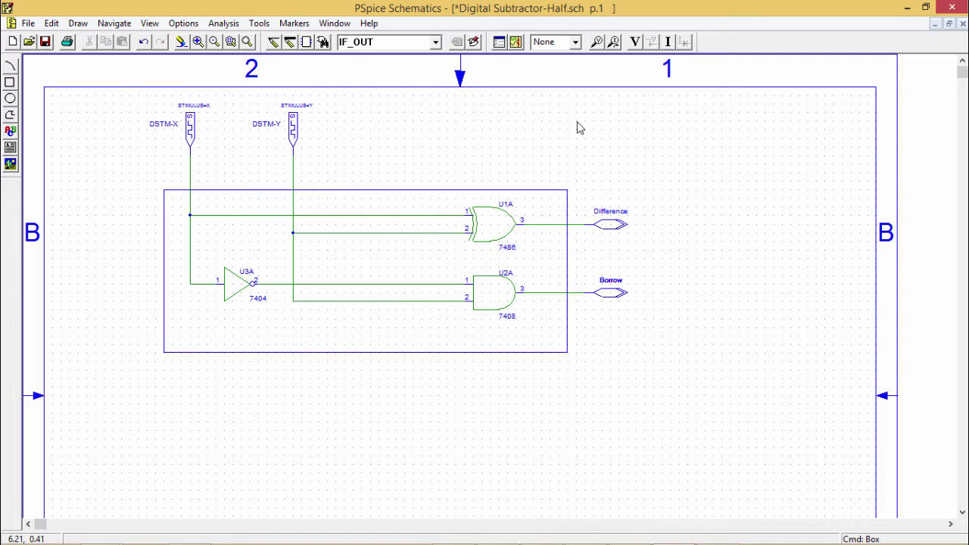
# Step: Place voltage markers on the Borrow, Difference, DSTM-Y and DSTM-X wires
pyautogui.click(599, 43)
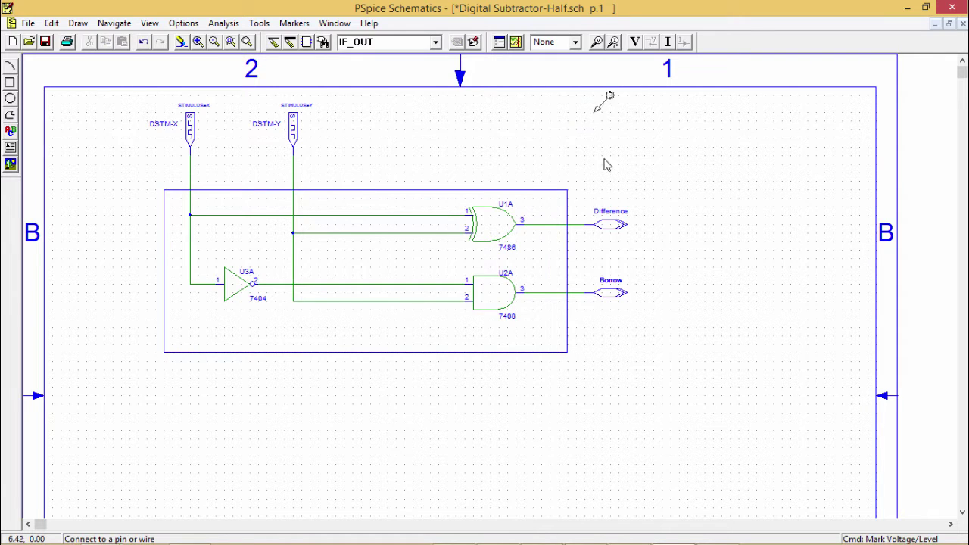
pyautogui.click(577, 292)
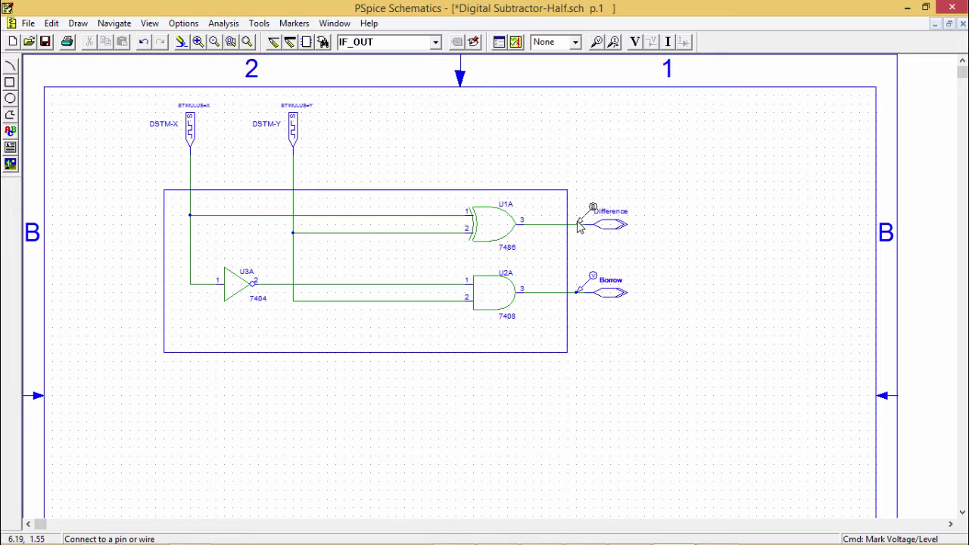
pyautogui.click(578, 224)
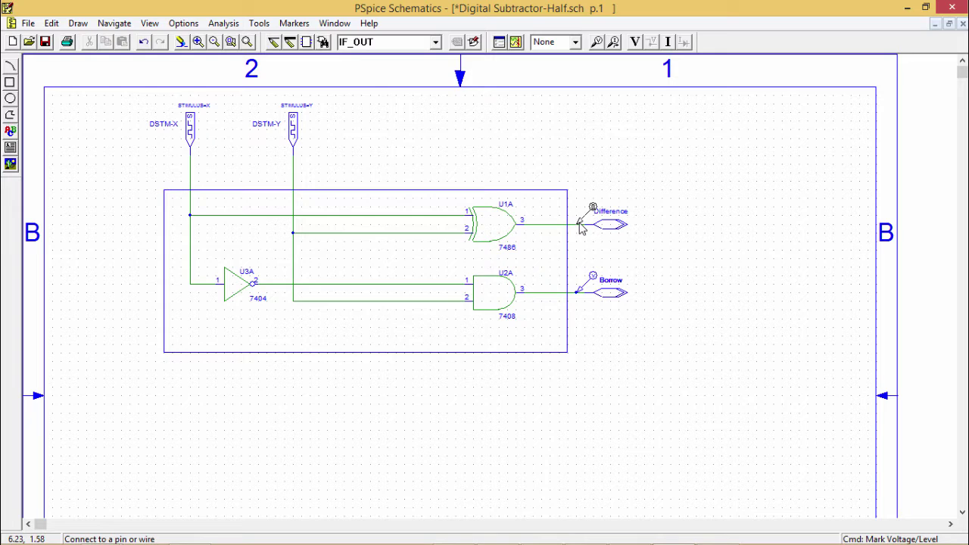
pyautogui.click(296, 167)
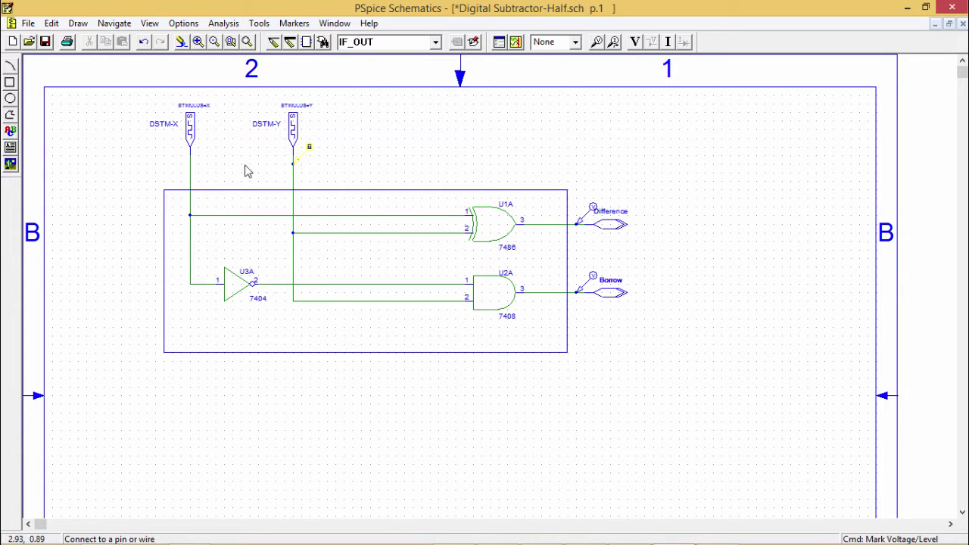
pyautogui.click(192, 167)
pyautogui.rightClick(427, 143)
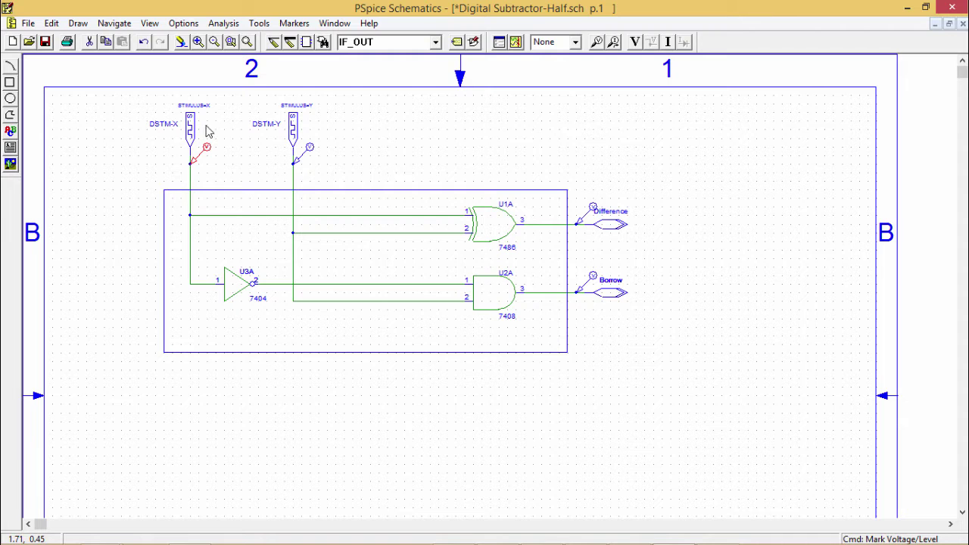
# Step: Define stimulus Y as a 1ms clock by period and on time, then save
pyautogui.doubleClick(294, 127)
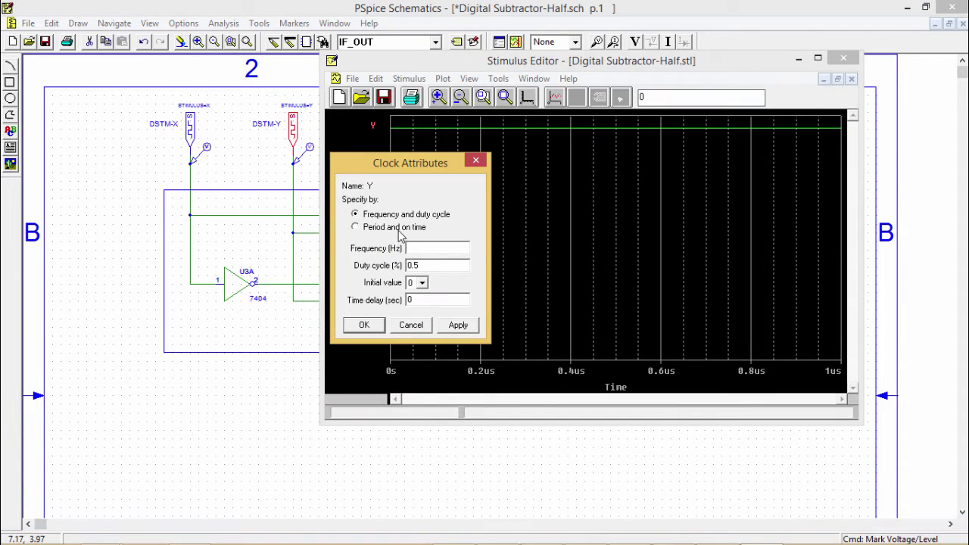
pyautogui.click(401, 228)
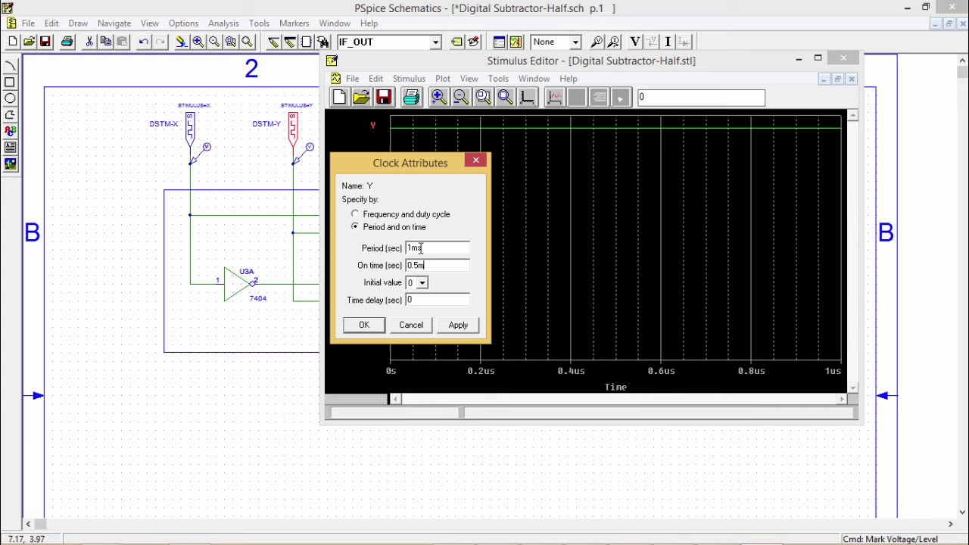
pyautogui.click(458, 325)
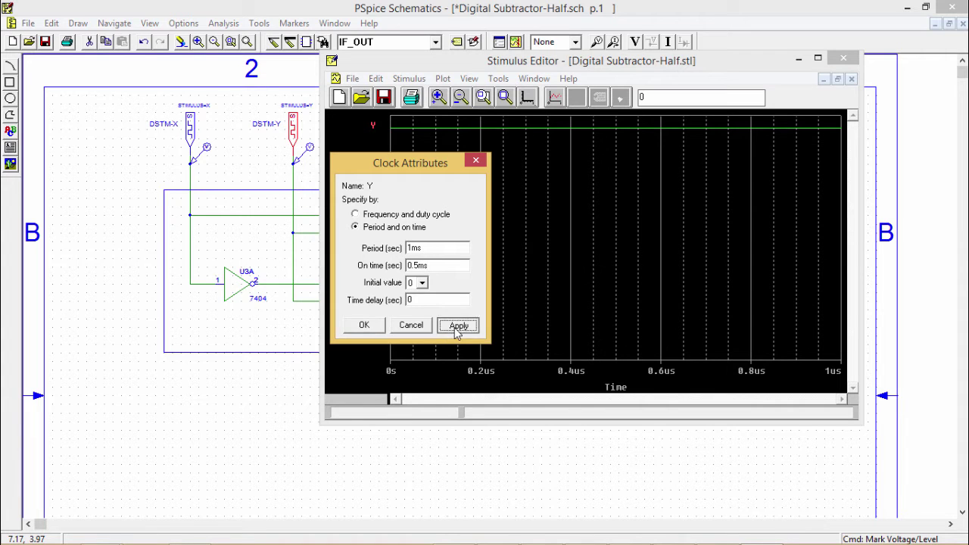
pyautogui.click(365, 325)
pyautogui.click(843, 58)
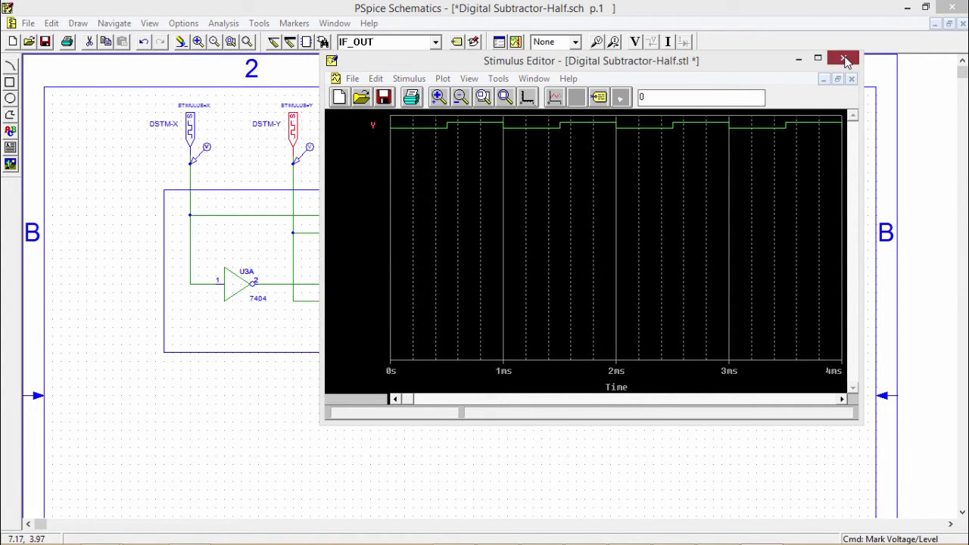
pyautogui.click(463, 329)
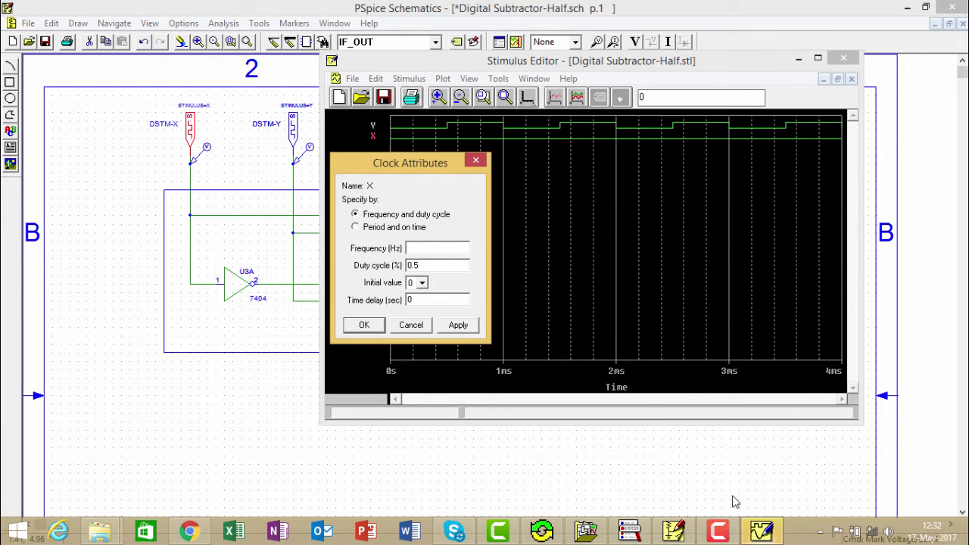
# Step: Define stimulus X's clock by period and on time, then close the editor saving changes
pyautogui.click(413, 227)
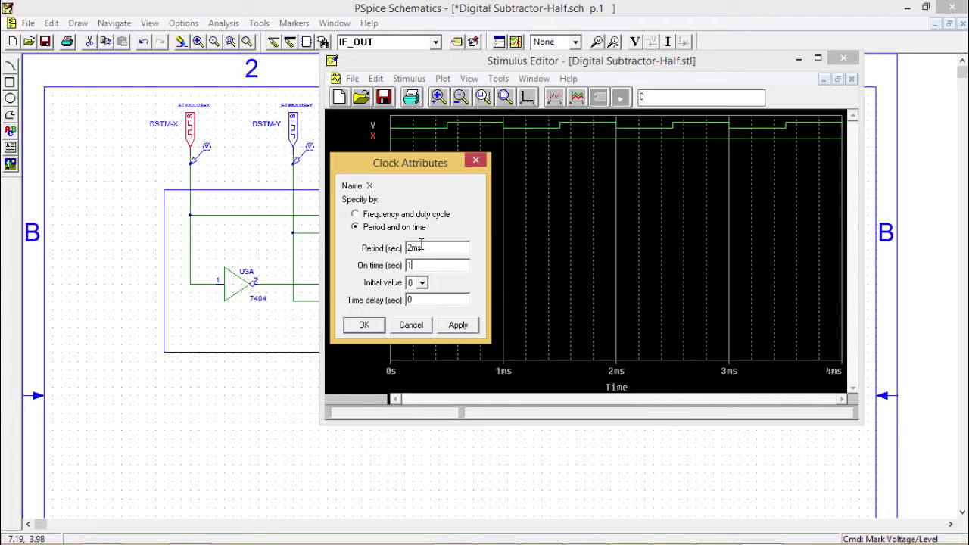
pyautogui.click(458, 325)
pyautogui.click(365, 325)
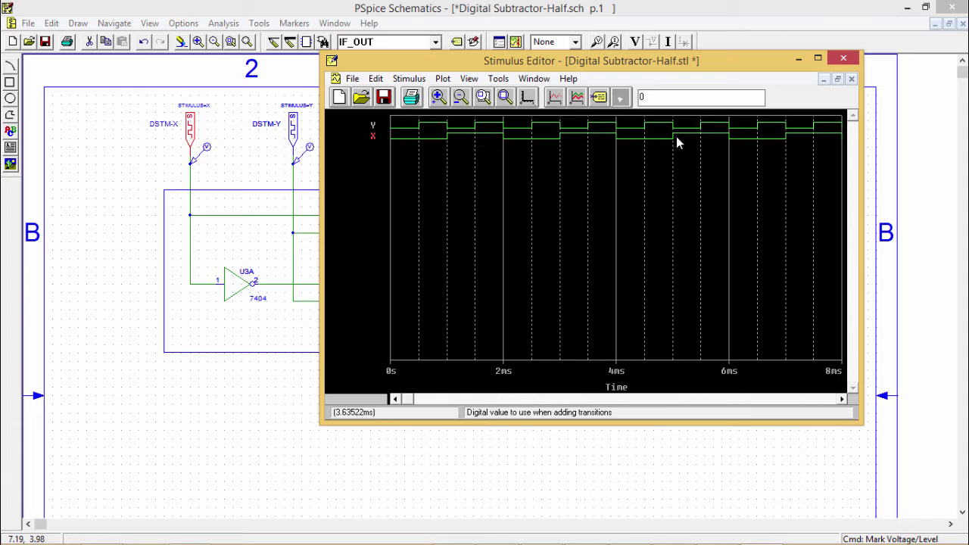
pyautogui.click(845, 59)
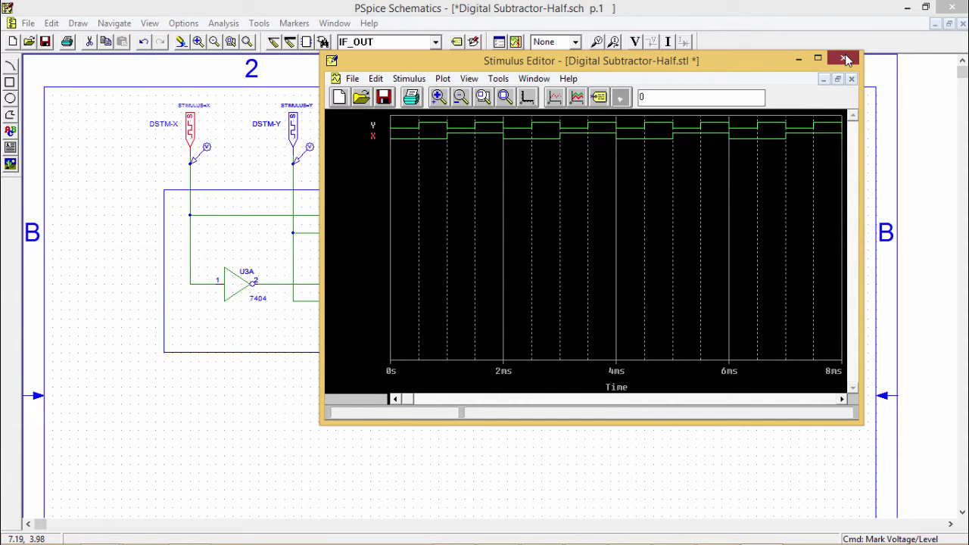
pyautogui.click(459, 328)
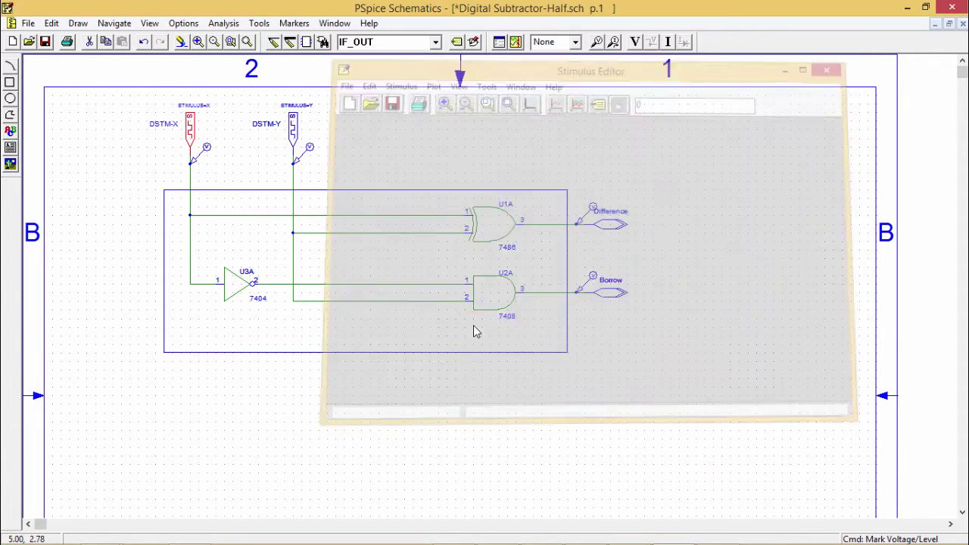
# Step: Enable Transient analysis with a 0.5m print step and a 2ms final time
pyautogui.click(499, 45)
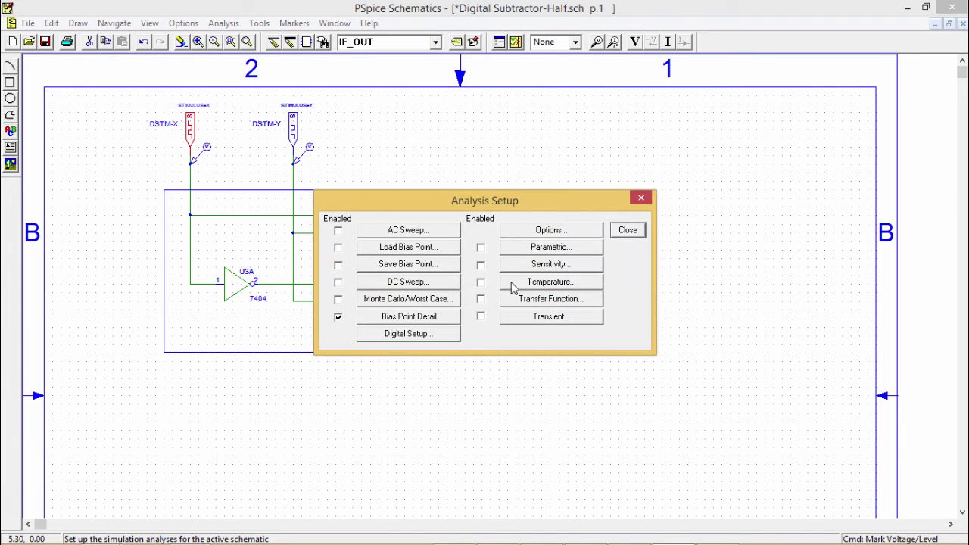
pyautogui.click(514, 299)
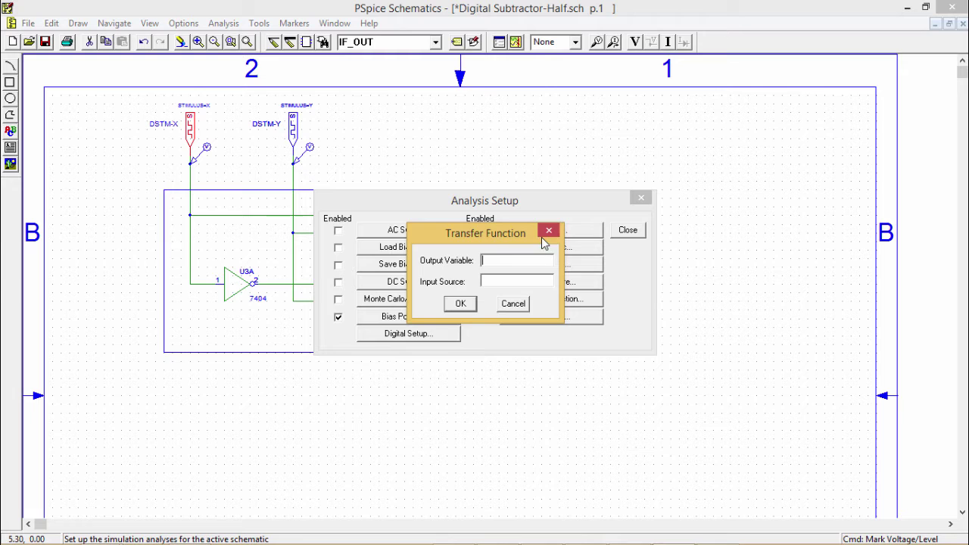
pyautogui.click(549, 230)
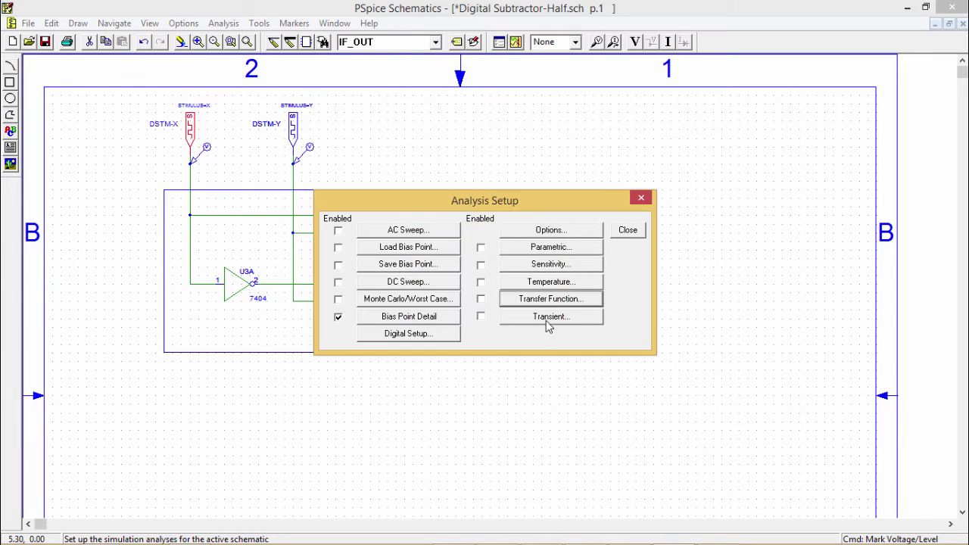
pyautogui.click(551, 317)
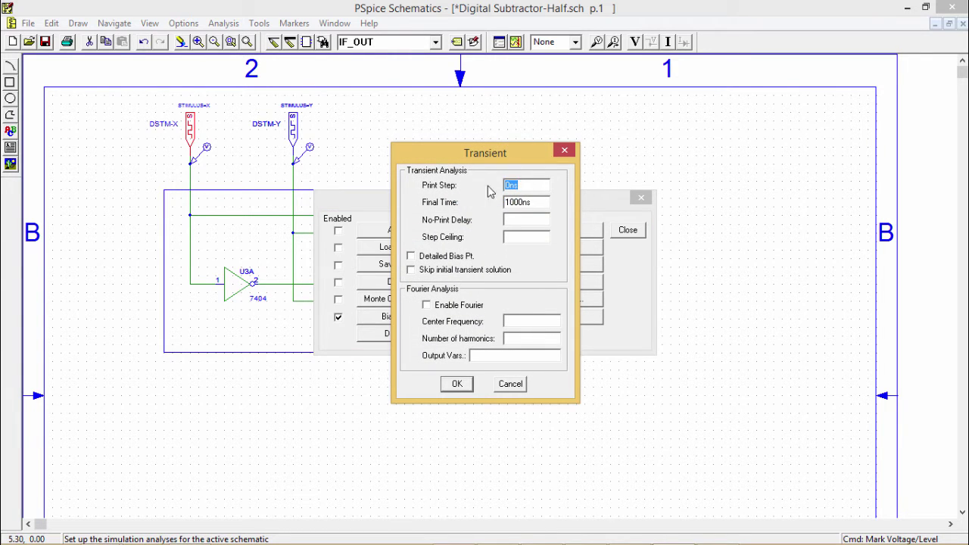
pyautogui.write('0.5m')
pyautogui.press('Tab')
pyautogui.write('2')
pyautogui.click(457, 386)
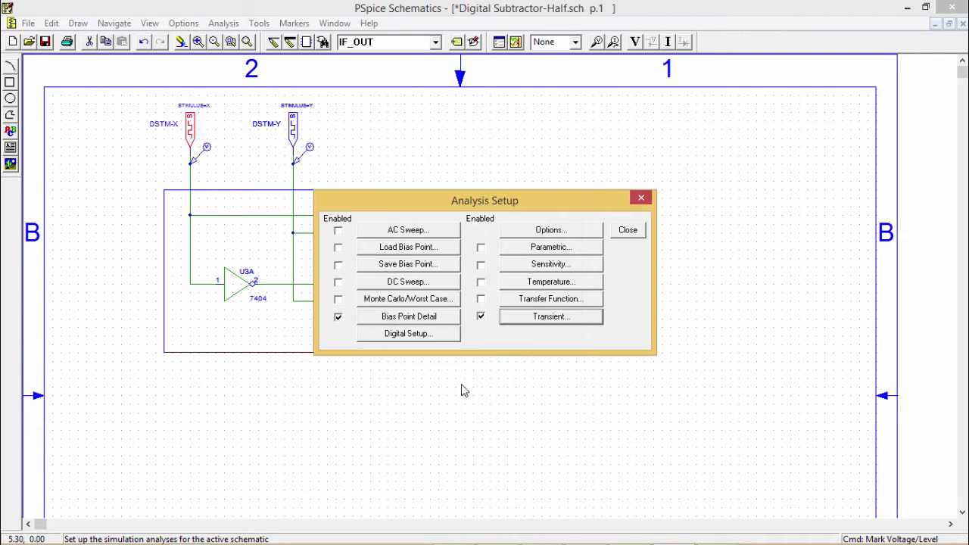
pyautogui.click(627, 231)
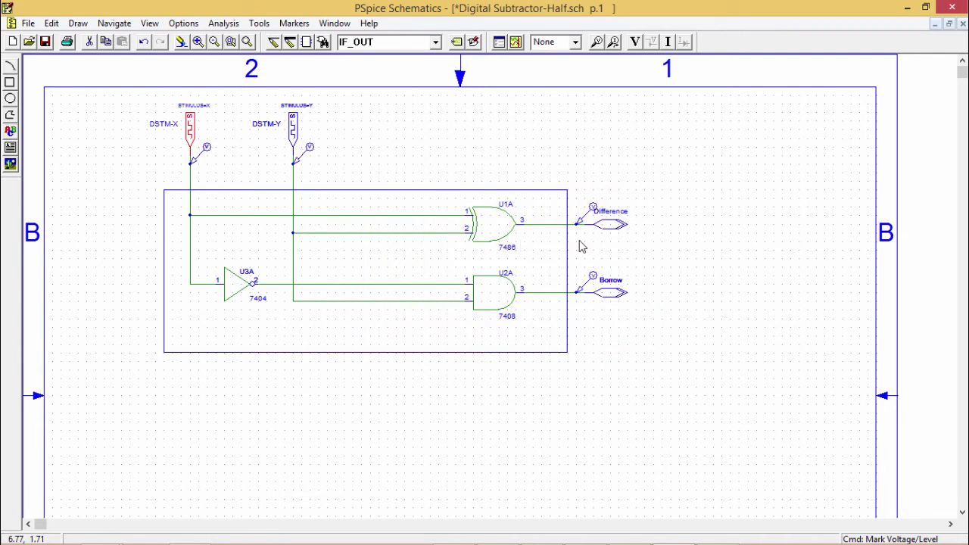
pyautogui.click(478, 136)
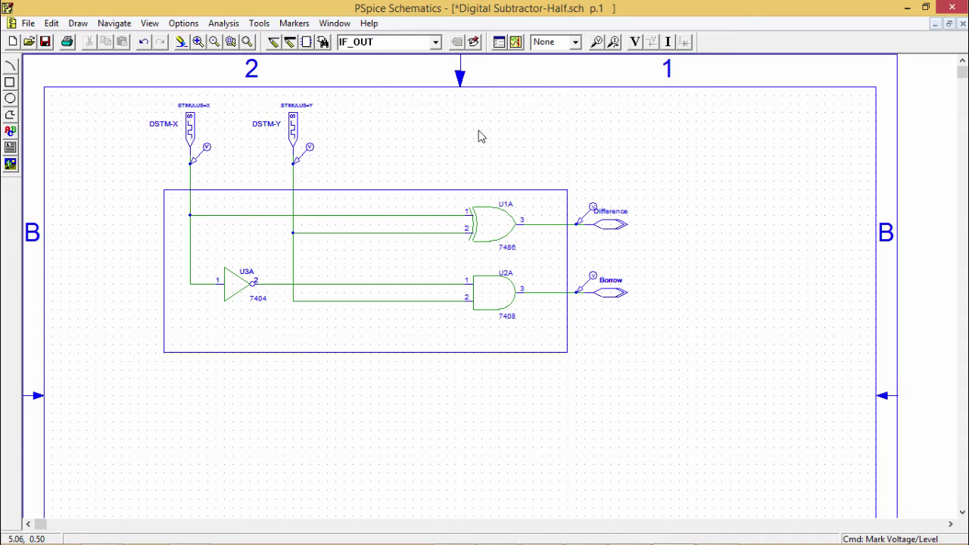
# Step: Save the schematic and run PSpice to plot the X, Y, Difference and Borrow waveforms
pyautogui.click(515, 42)
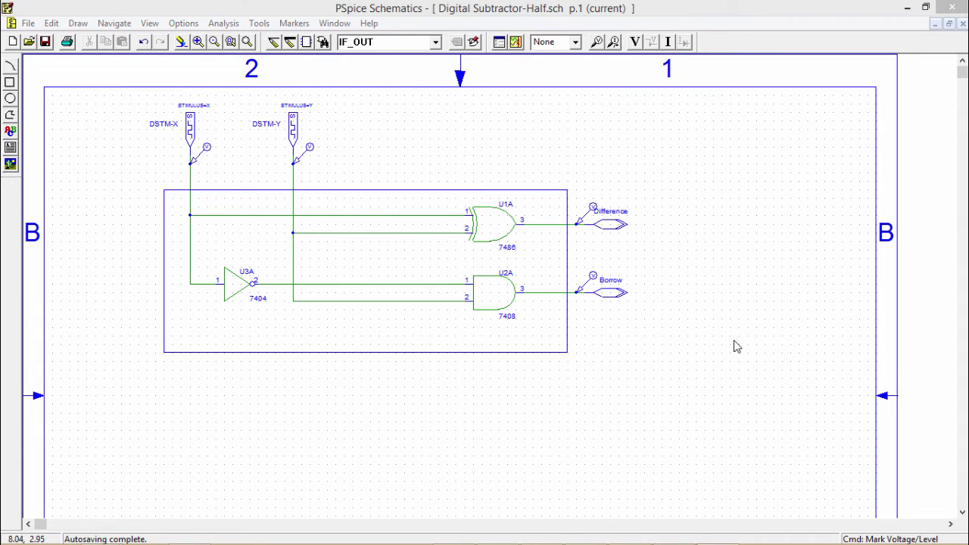
pyautogui.click(516, 42)
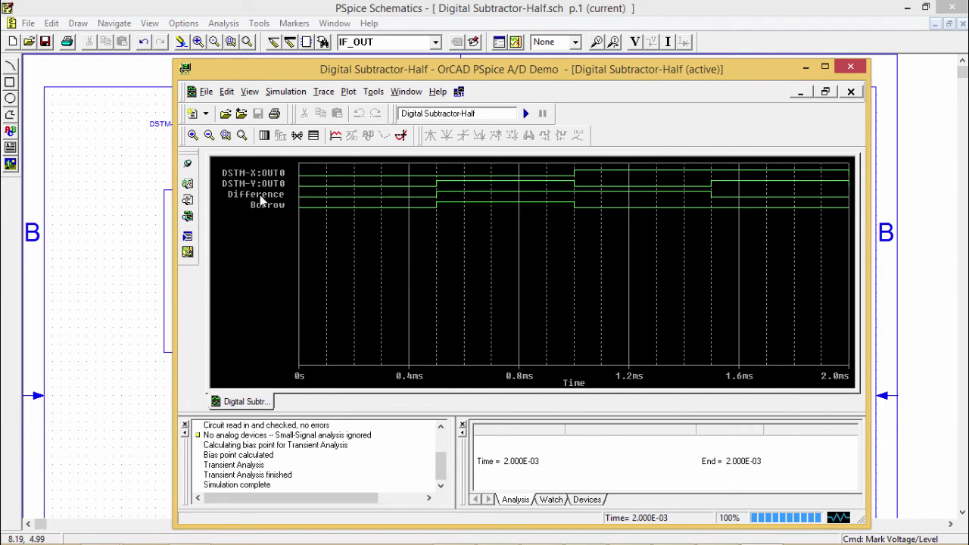
# Step: Delete all traces and plot DSTM-X:OUT0, DSTM-Y:OUT0, Borrow and Difference, with alias names hidden
pyautogui.click(324, 92)
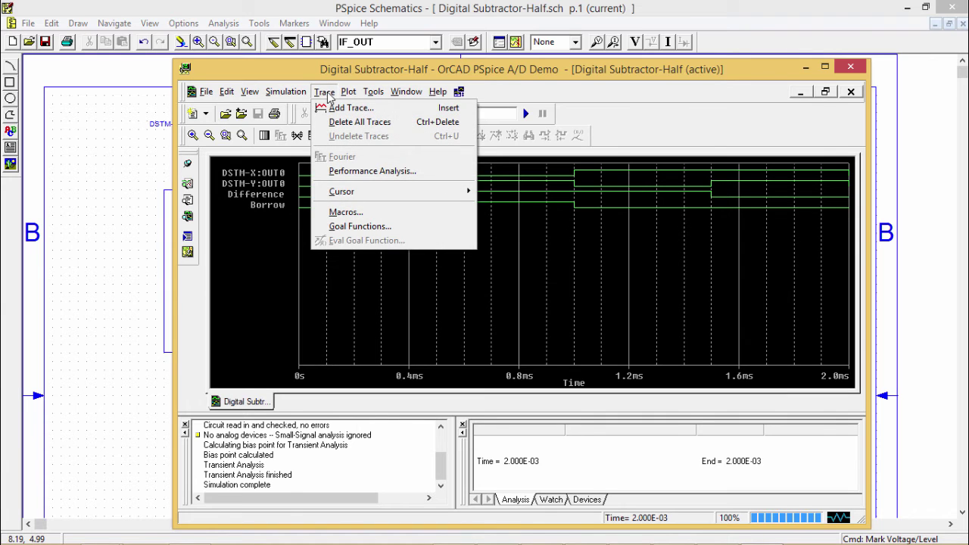
pyautogui.click(334, 122)
pyautogui.click(324, 92)
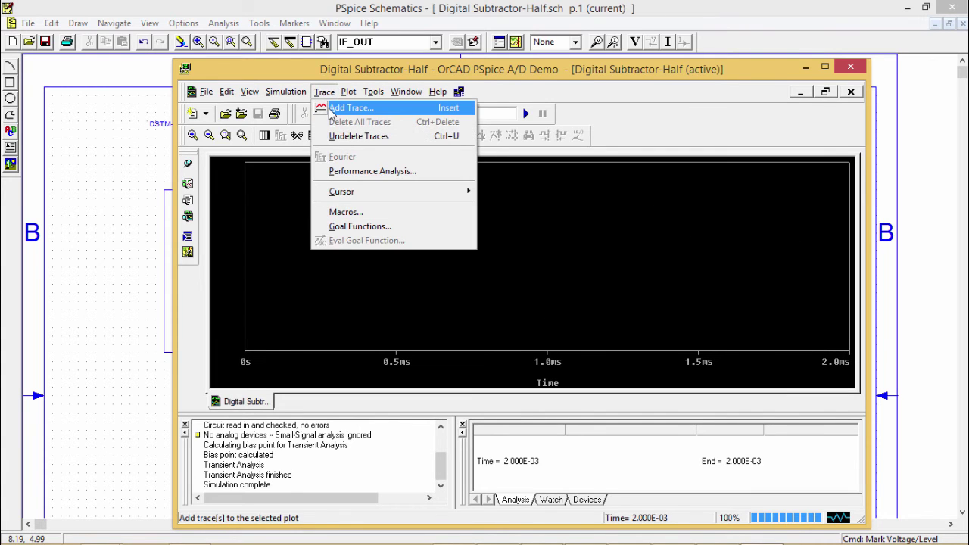
pyautogui.click(351, 107)
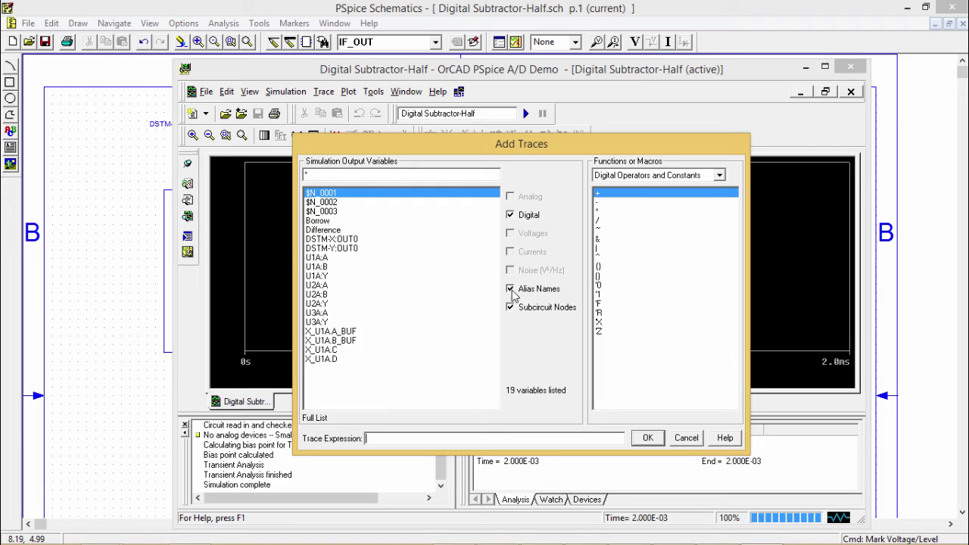
pyautogui.click(512, 290)
pyautogui.click(343, 213)
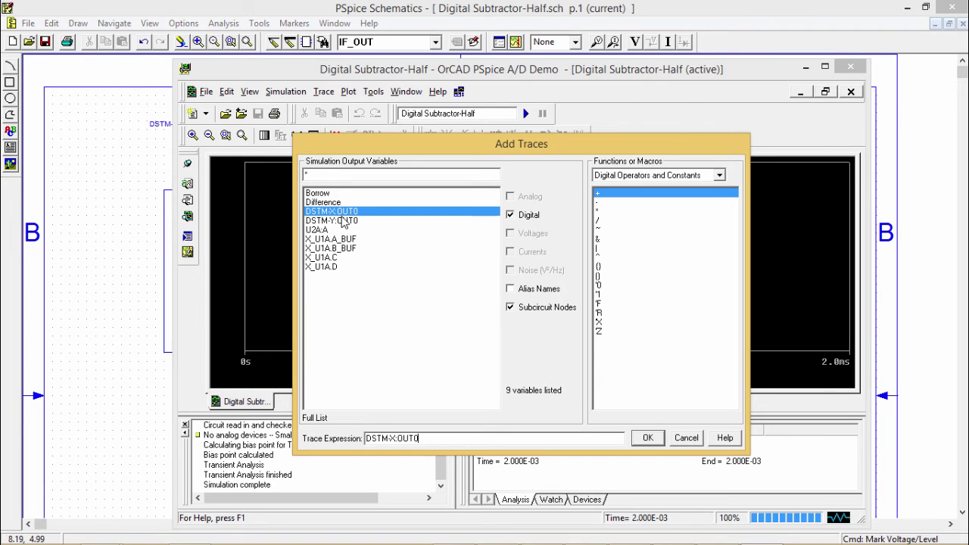
pyautogui.click(343, 222)
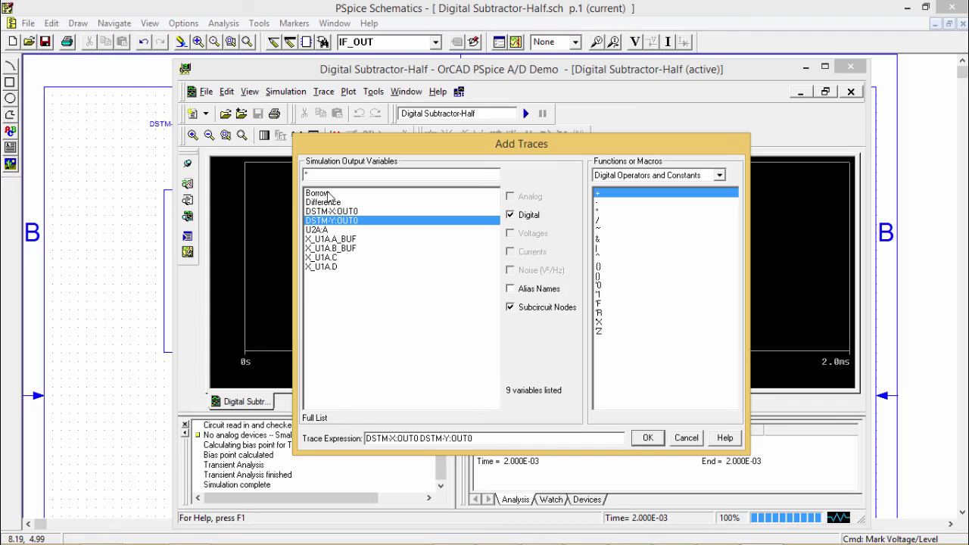
pyautogui.click(327, 195)
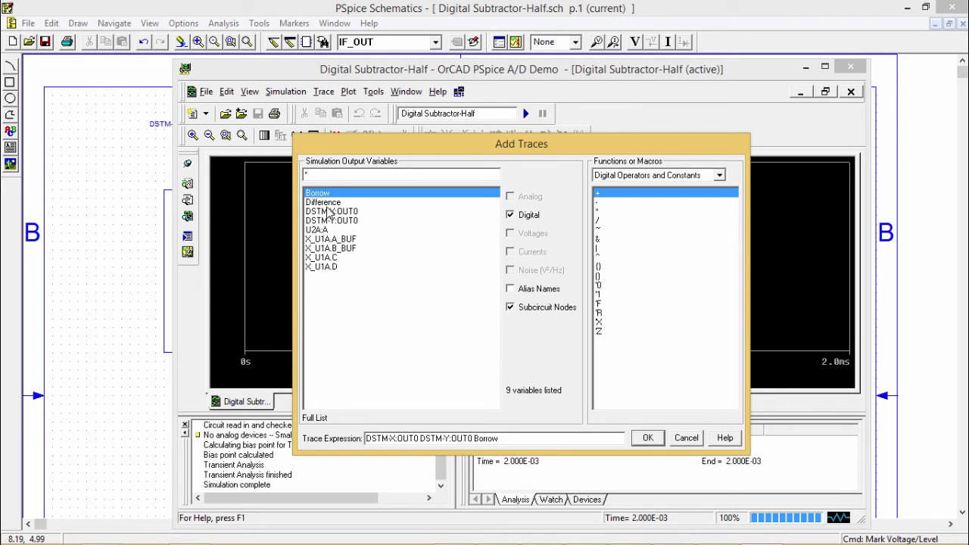
pyautogui.click(331, 203)
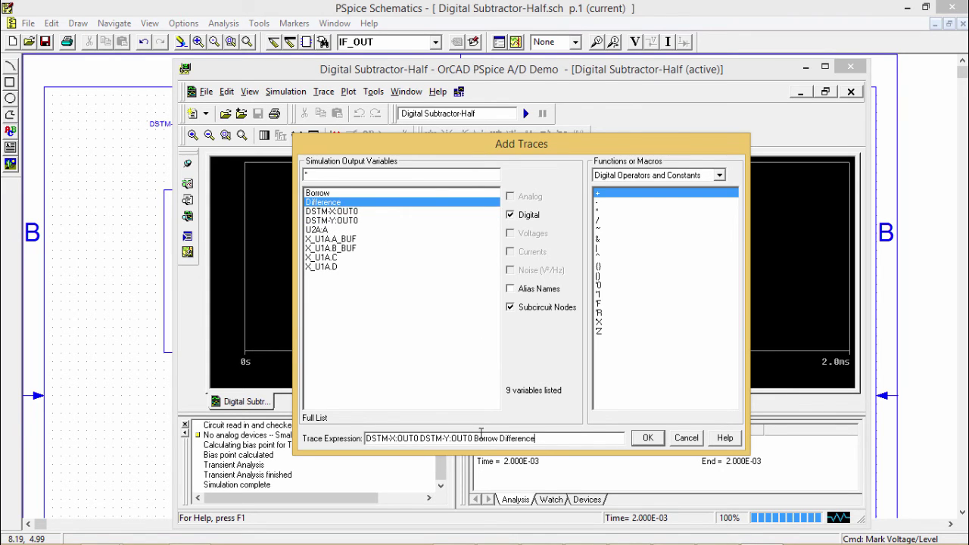
pyautogui.click(638, 441)
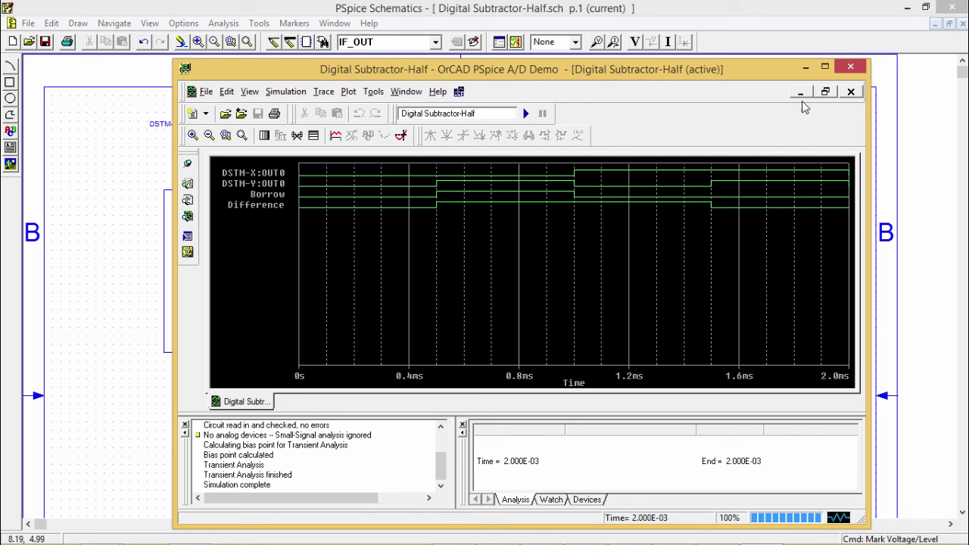
# Step: Close the OrCAD PSpice A/D waveform window to return to the half-subtractor schematic
pyautogui.click(851, 67)
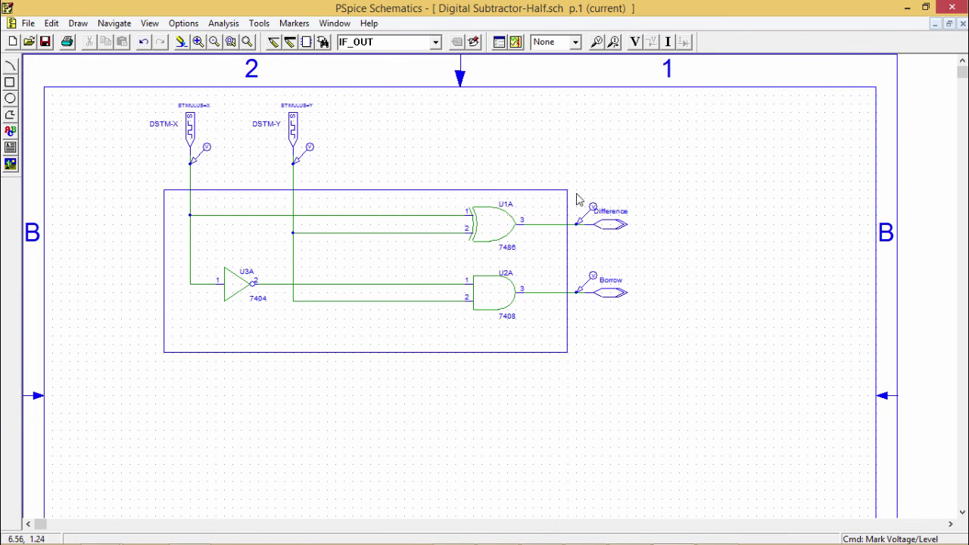